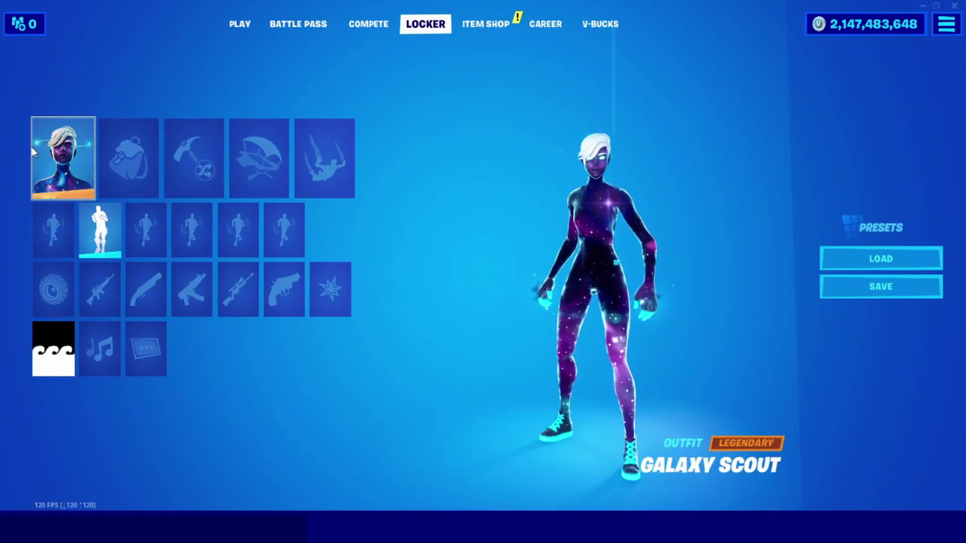
Scroll through the entire outfit collection in the Locker.
{"action": "left_click", "coordinate": [33, 149]}
{"action": "scroll", "coordinate": [209, 252], "scroll_direction": "down", "scroll_amount": 15}
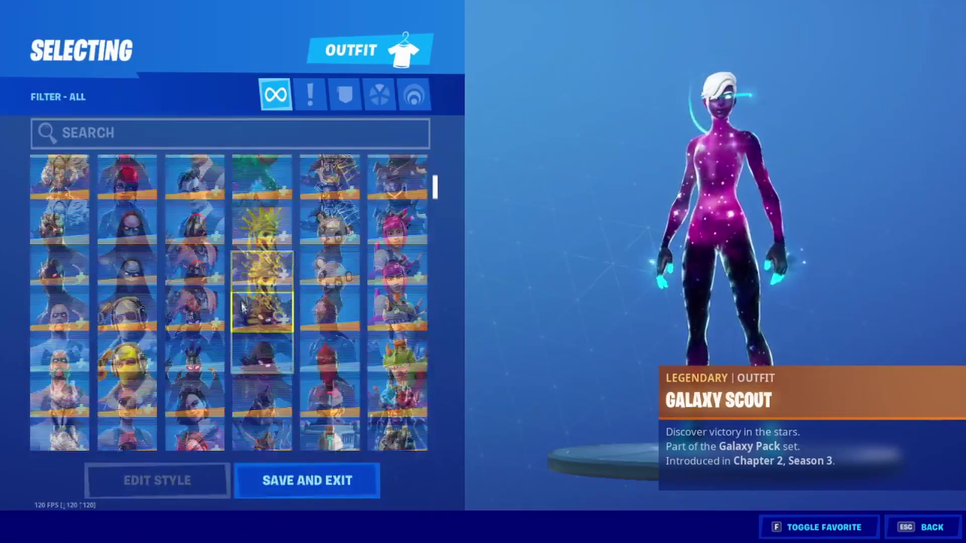
{"action": "scroll", "coordinate": [235, 258], "scroll_direction": "down", "scroll_amount": 10}
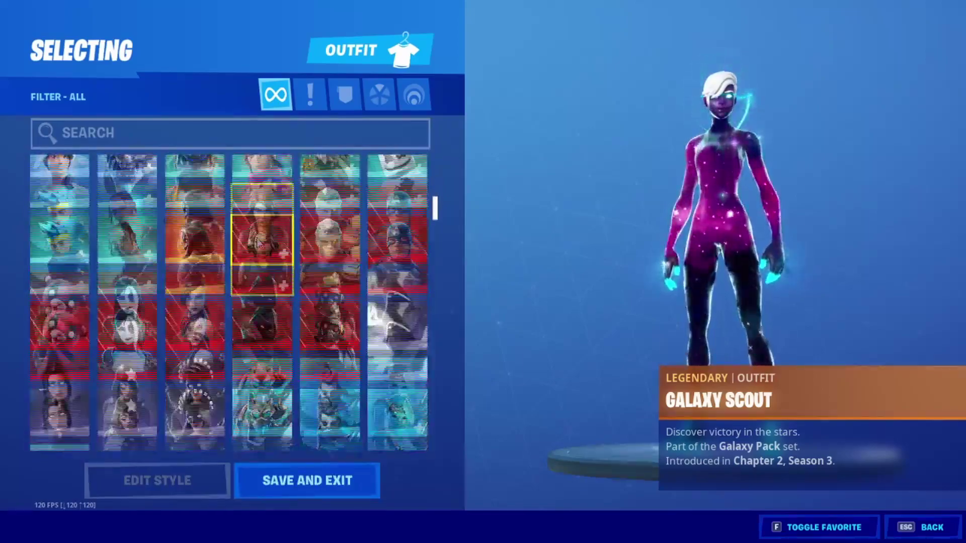
{"action": "scroll", "coordinate": [438, 234], "scroll_direction": "down", "scroll_amount": 5}
{"action": "left_click_drag", "start_coordinate": [439, 234], "coordinate": [409, 314]}
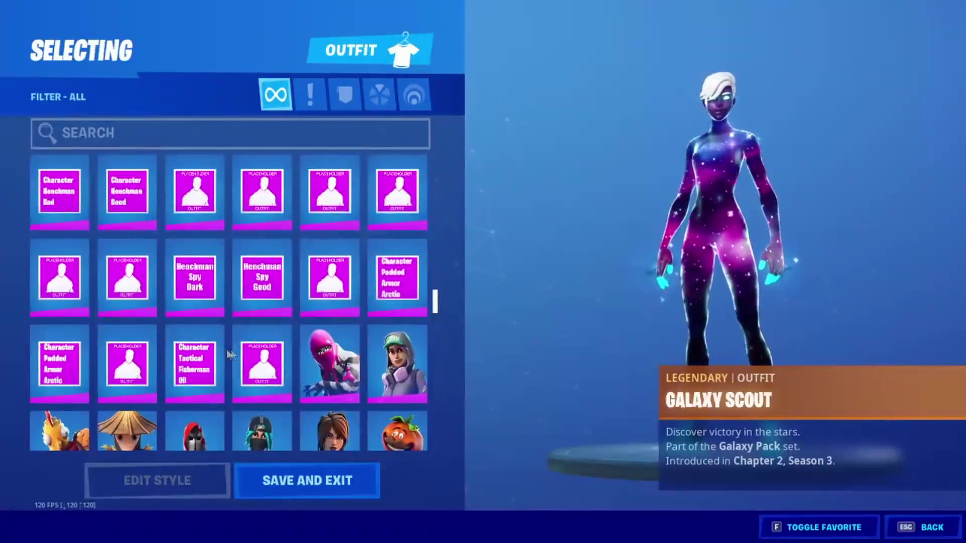
Preview an outfit, back out with Galaxy Scout still equipped, and go to Back Bling.
{"action": "left_click", "coordinate": [220, 358]}
{"action": "key", "text": "Escape"}
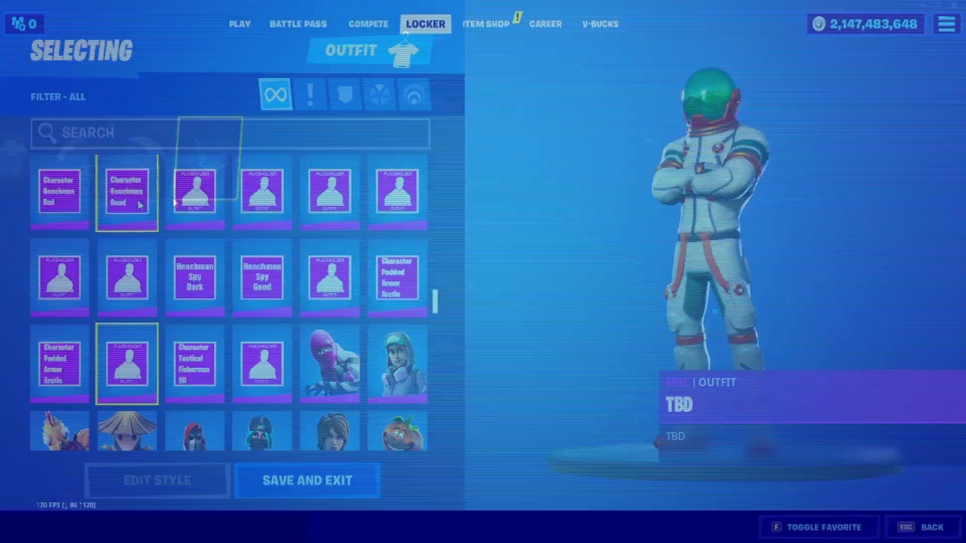
{"action": "left_click", "coordinate": [99, 168]}
Scroll through every emote for the third emote slot and leave without changing it.
{"action": "key", "text": "Escape"}
{"action": "left_click", "coordinate": [153, 252]}
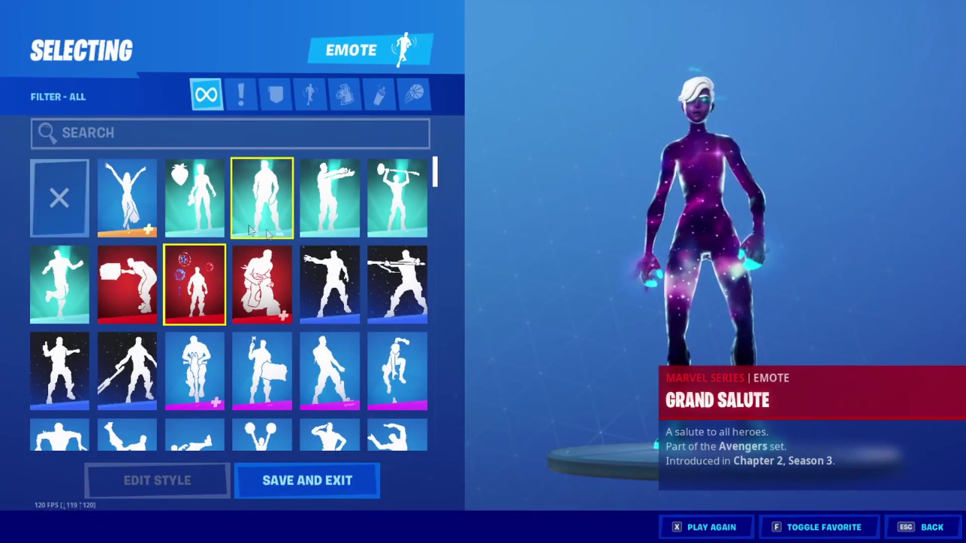
{"action": "left_click_drag", "start_coordinate": [435, 182], "coordinate": [435, 233]}
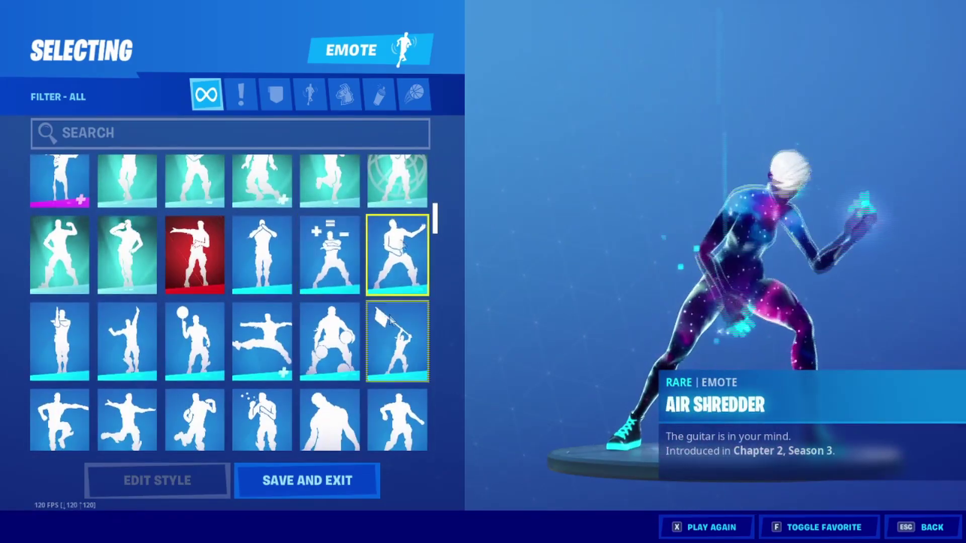
{"action": "scroll", "coordinate": [398, 251], "scroll_direction": "down", "scroll_amount": 5}
{"action": "scroll", "coordinate": [397, 302], "scroll_direction": "down", "scroll_amount": 8}
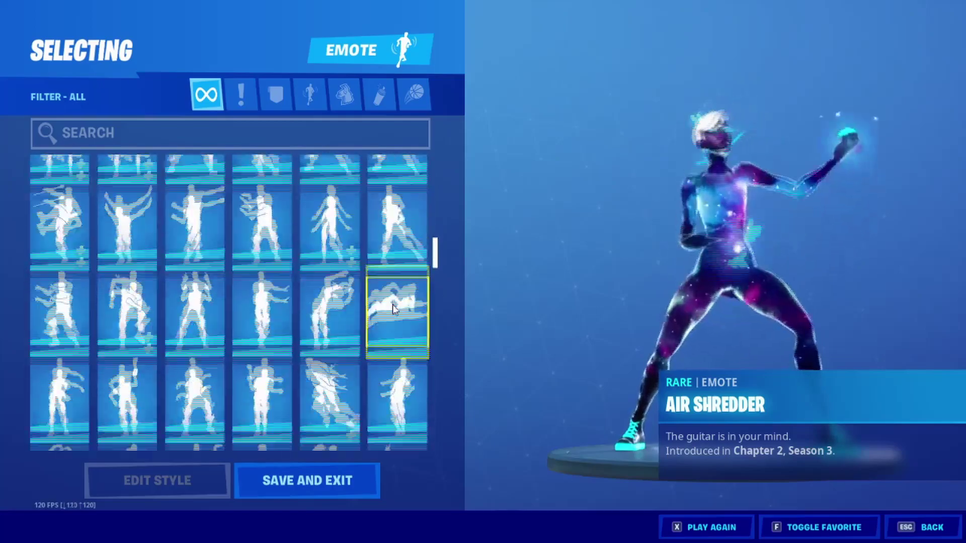
{"action": "scroll", "coordinate": [398, 301], "scroll_direction": "down", "scroll_amount": 8}
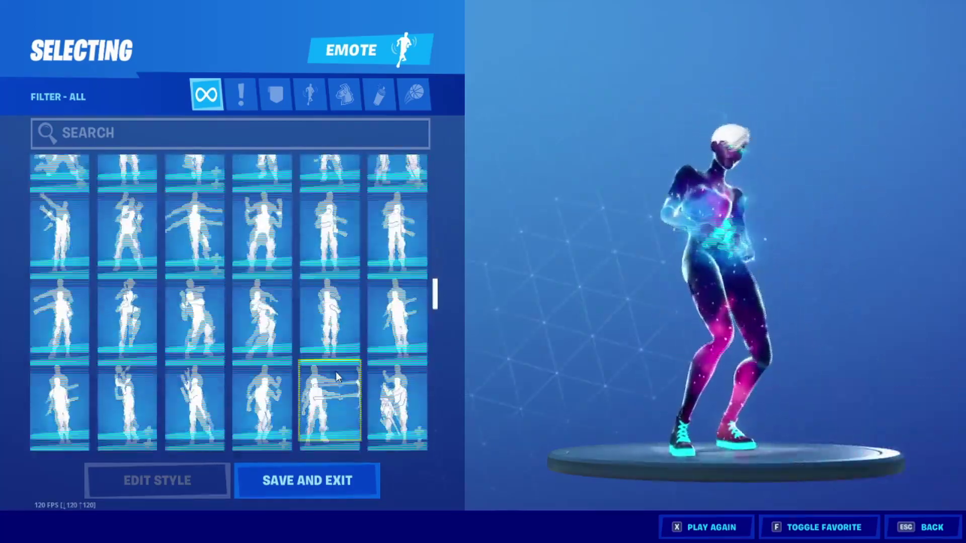
{"action": "scroll", "coordinate": [336, 376], "scroll_direction": "down", "scroll_amount": 8}
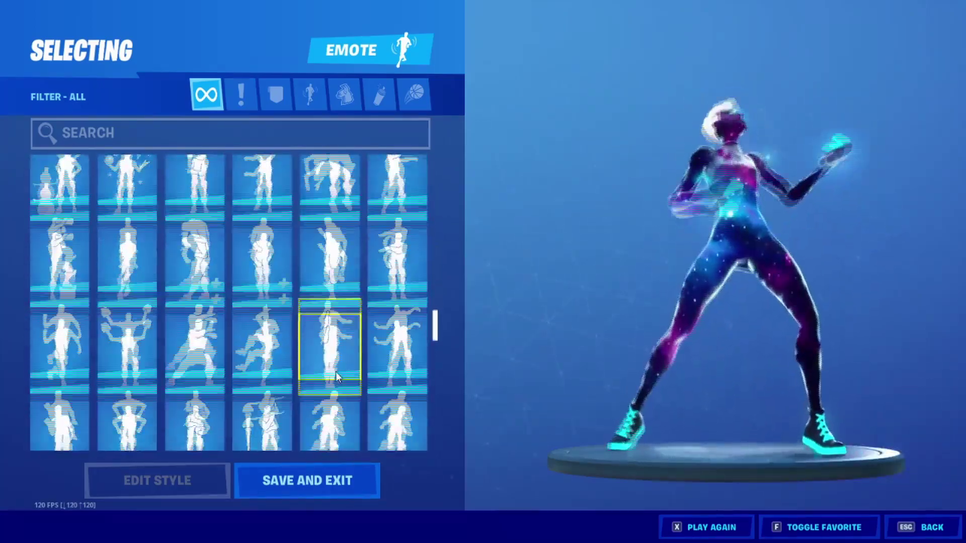
{"action": "scroll", "coordinate": [336, 376], "scroll_direction": "down", "scroll_amount": 3}
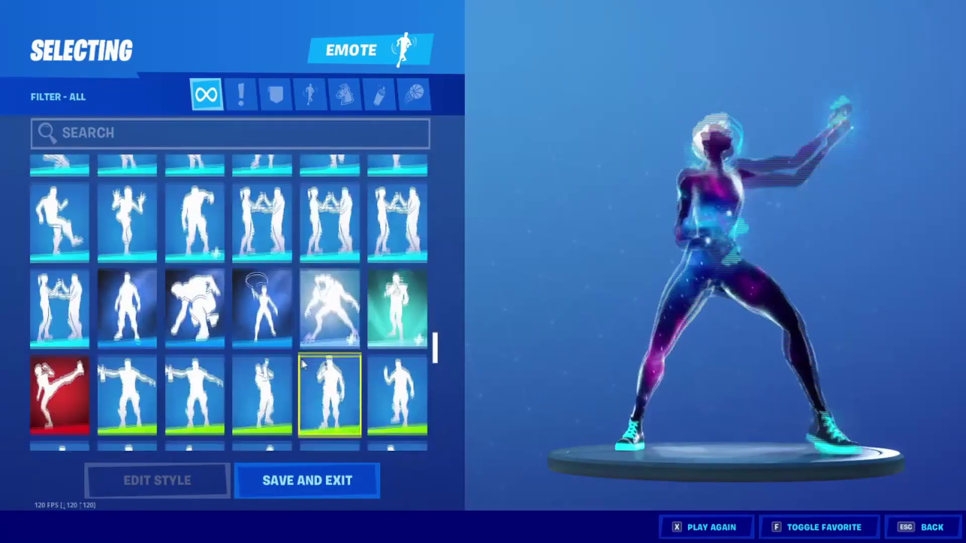
{"action": "scroll", "coordinate": [326, 229], "scroll_direction": "down", "scroll_amount": 4}
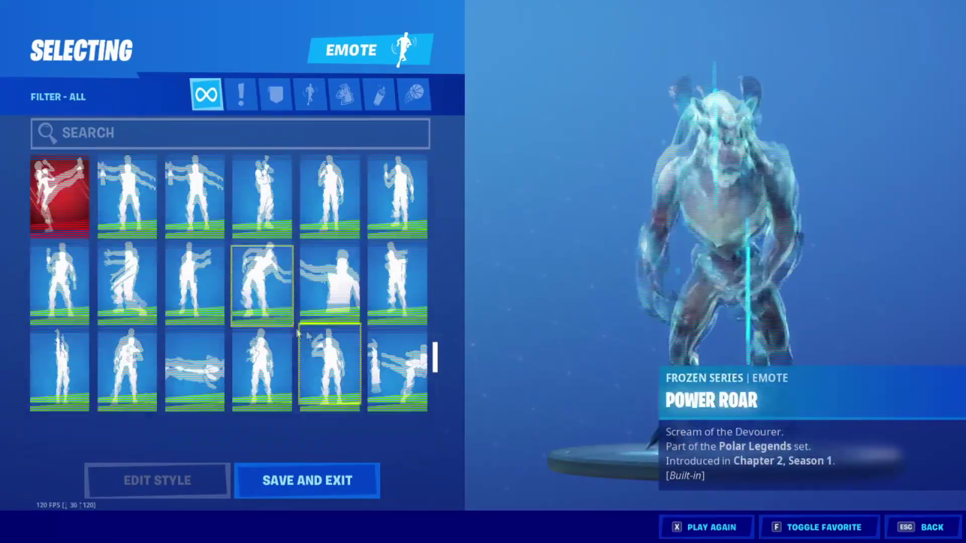
{"action": "scroll", "coordinate": [332, 264], "scroll_direction": "down", "scroll_amount": 4}
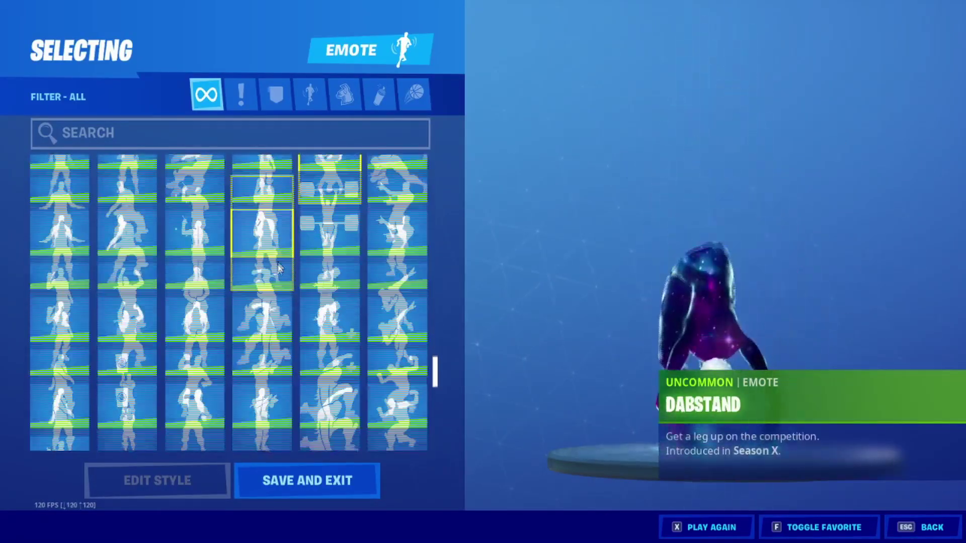
{"action": "scroll", "coordinate": [241, 292], "scroll_direction": "down", "scroll_amount": 5}
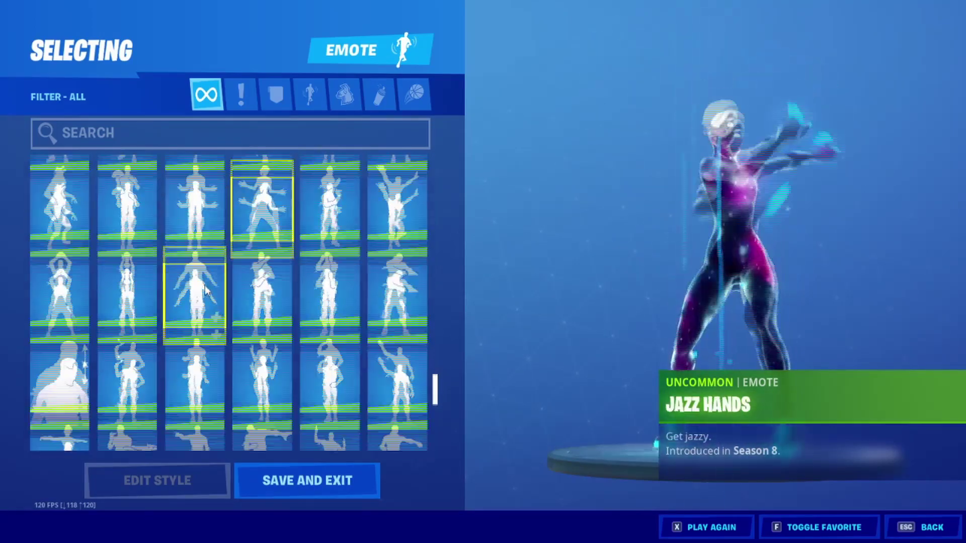
{"action": "scroll", "coordinate": [296, 372], "scroll_direction": "down", "scroll_amount": 3}
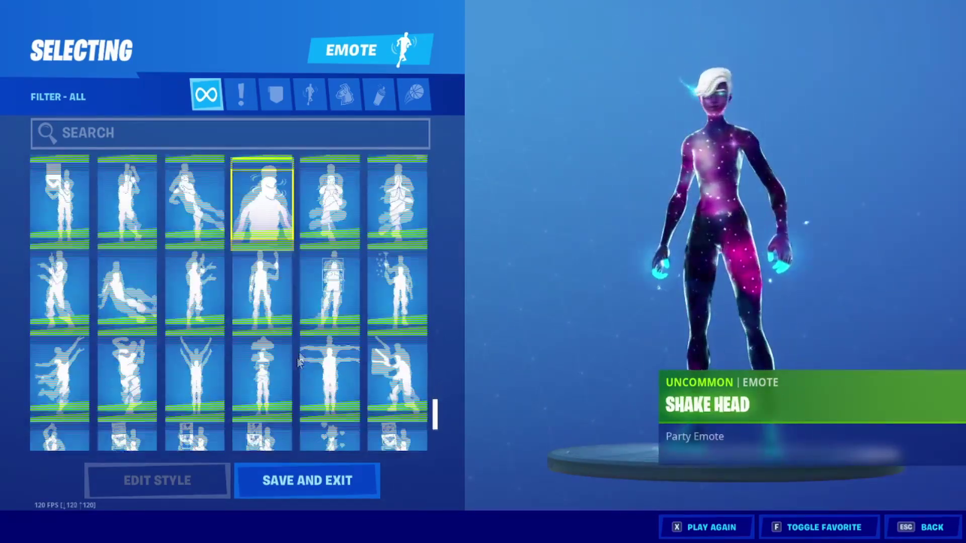
{"action": "scroll", "coordinate": [287, 354], "scroll_direction": "down", "scroll_amount": 2}
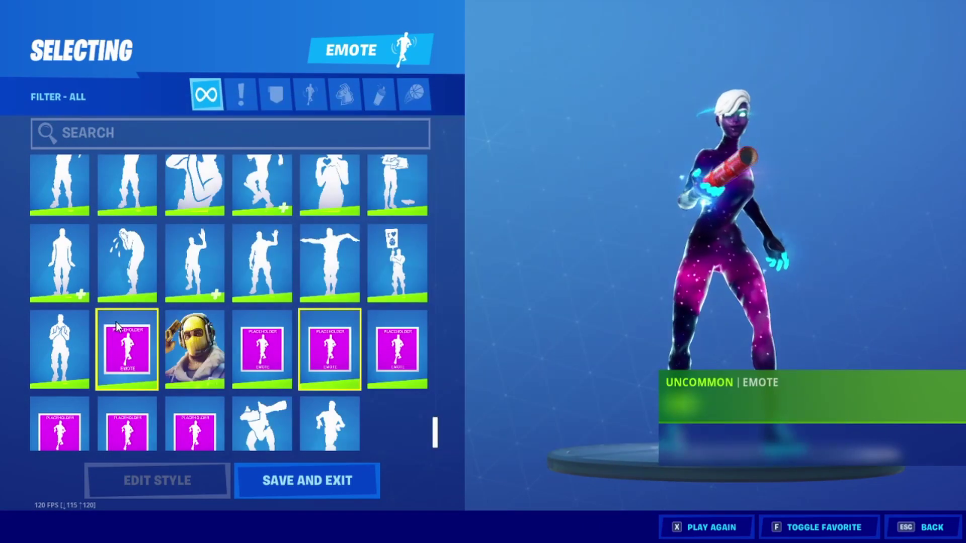
{"action": "scroll", "coordinate": [182, 364], "scroll_direction": "down", "scroll_amount": 1}
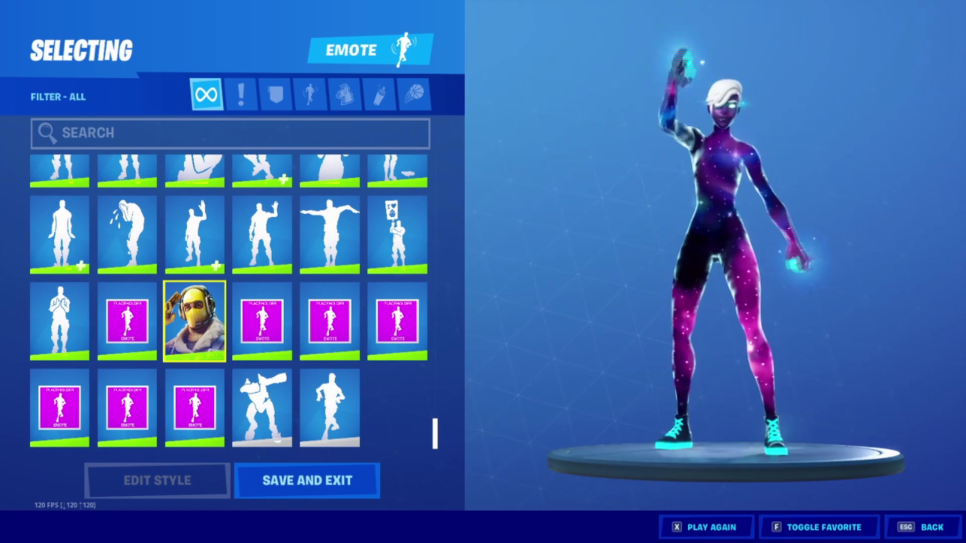
{"action": "key", "text": "Escape"}
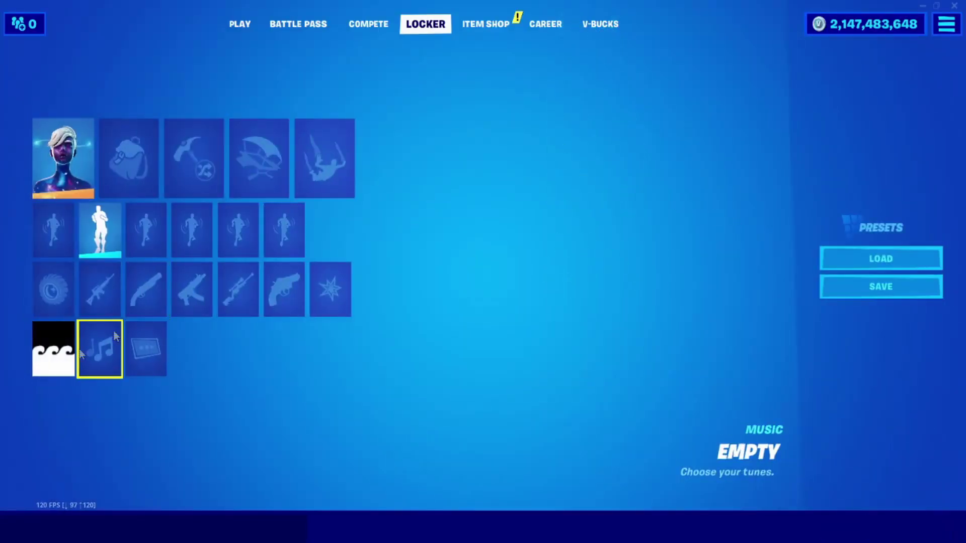
Look at the banner editor and search the music list for 'the d'.
{"action": "left_click", "coordinate": [54, 348]}
{"action": "key", "text": "Escape"}
{"action": "left_click", "coordinate": [95, 336]}
{"action": "left_click", "coordinate": [245, 149]}
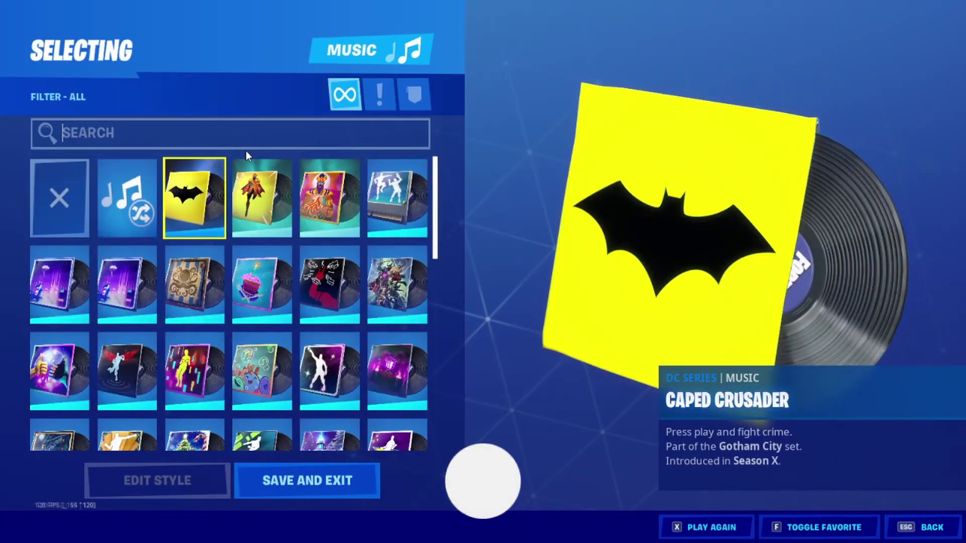
{"action": "type", "text": "the d"}
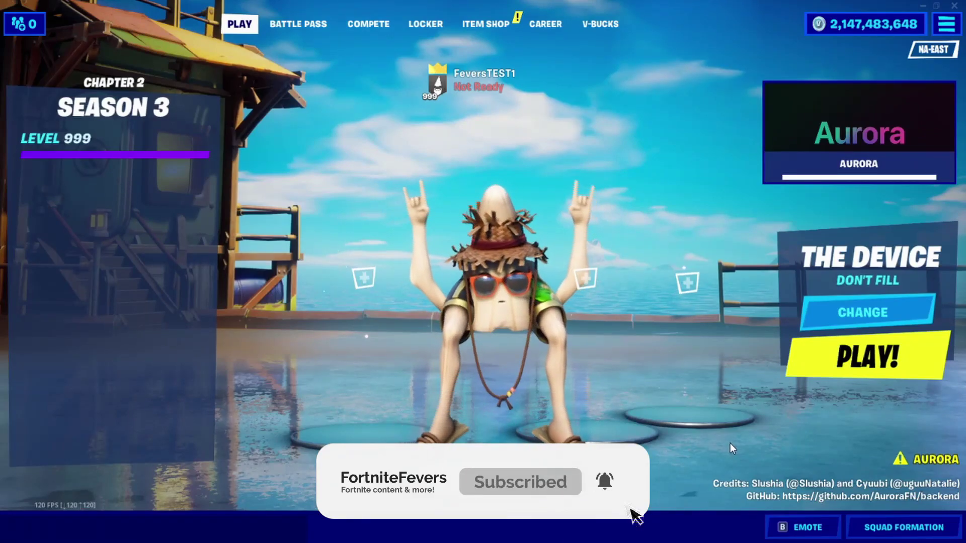
Enter CEPTNITE10 as the Support a Creator code and close the game.
{"action": "type", "text": "CEPTNITE10"}
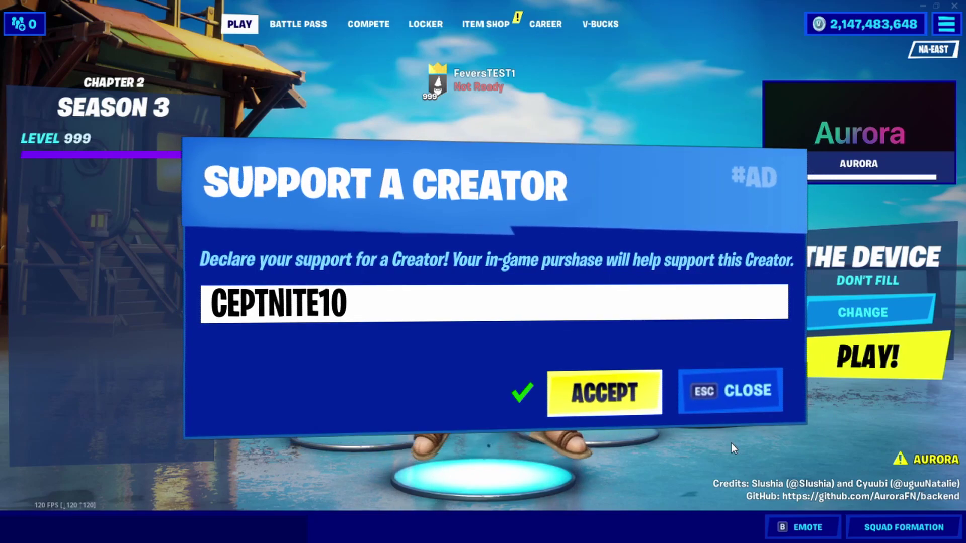
{"action": "key", "text": "Return"}
{"action": "key", "text": "b"}
{"action": "scroll", "coordinate": [483, 202], "scroll_direction": "down", "scroll_amount": 1}
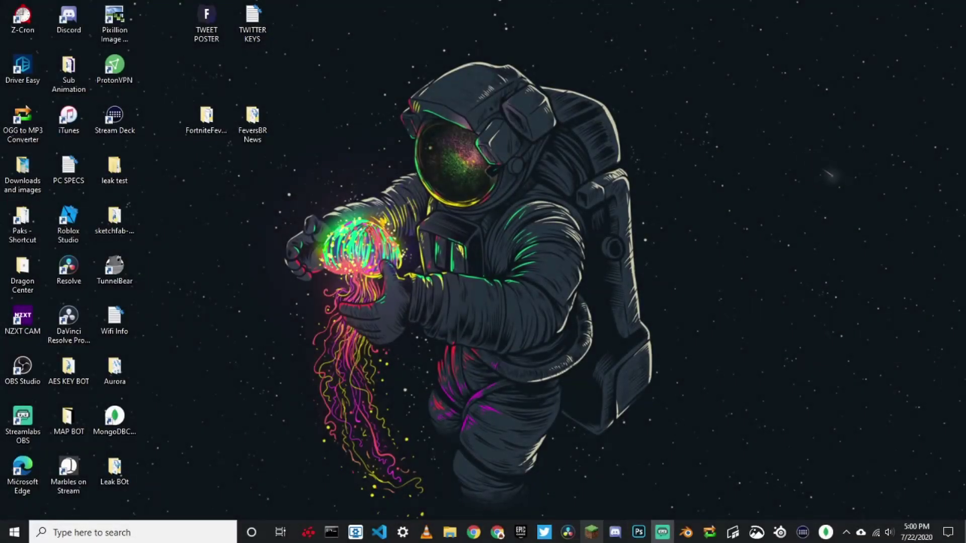
In Chrome, search GitHub for 'aur' and open the AuroraFN/backend repository.
{"action": "left_click", "coordinate": [473, 532]}
{"action": "type", "text": "github.com"}
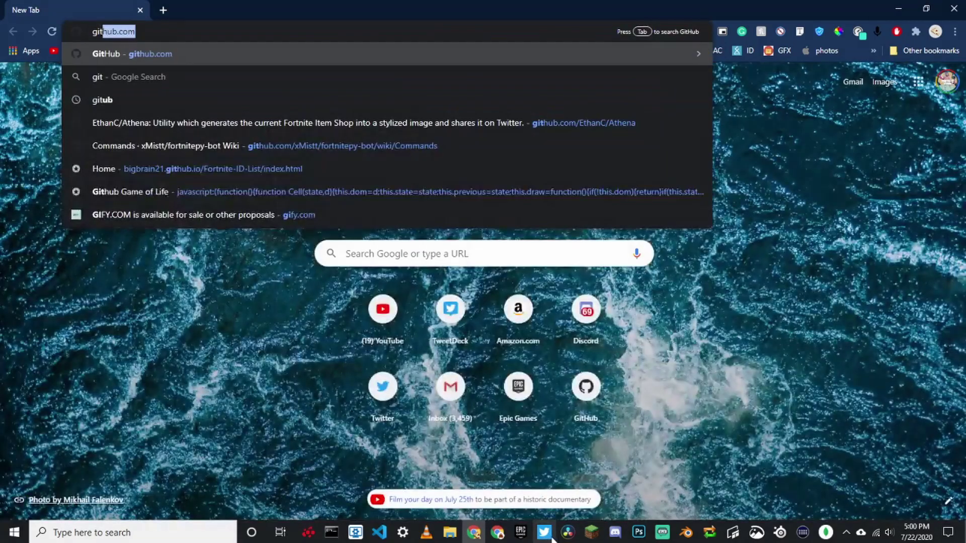
{"action": "key", "text": "Return"}
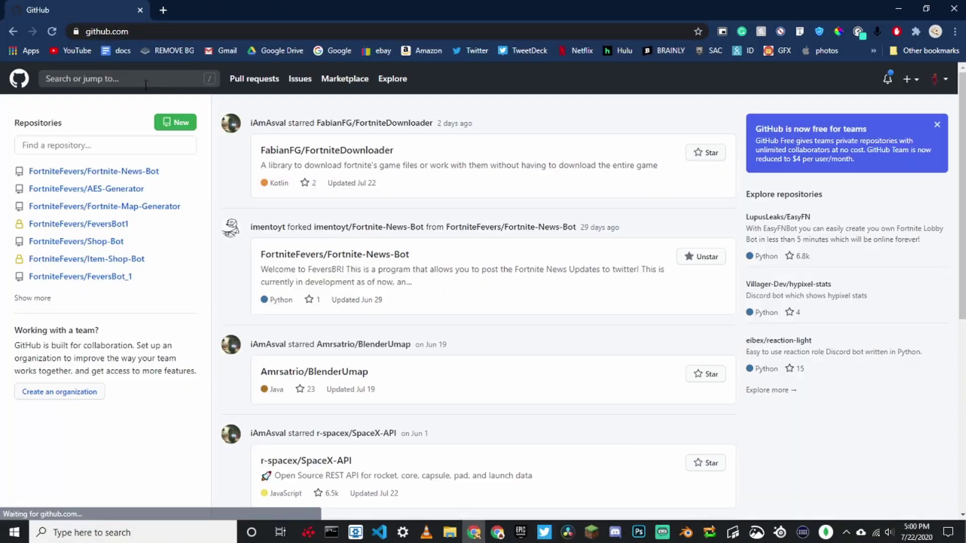
{"action": "left_click", "coordinate": [207, 83]}
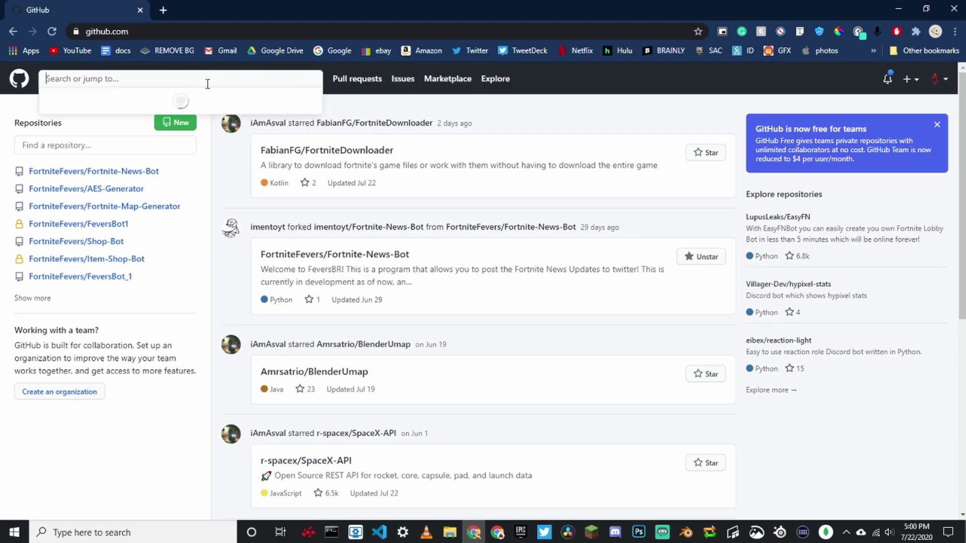
{"action": "type", "text": "aur"}
{"action": "left_click", "coordinate": [190, 135]}
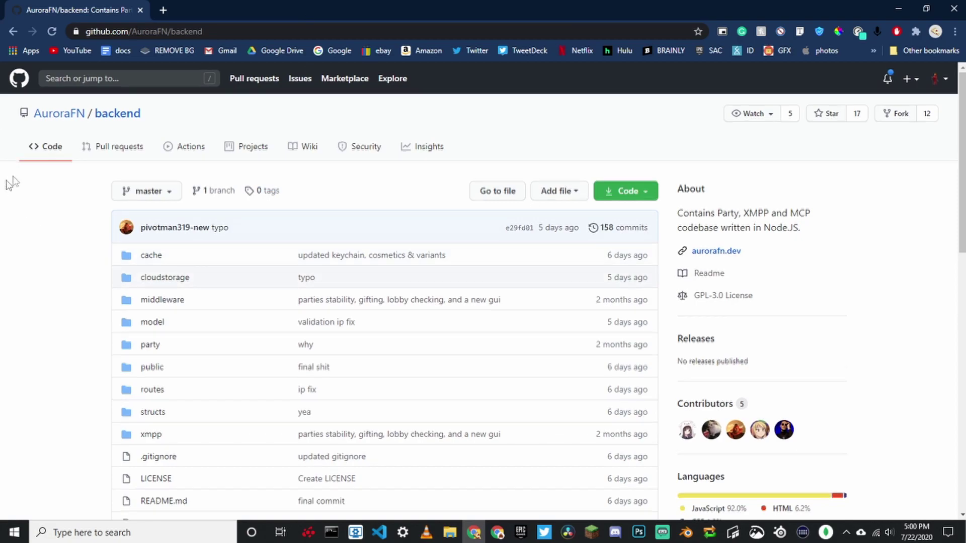
Read the README and download the repository ZIP as backend-master (2).zip.
{"action": "scroll", "coordinate": [8, 185], "scroll_direction": "down", "scroll_amount": 8}
{"action": "left_click_drag", "start_coordinate": [150, 488], "coordinate": [479, 477]}
{"action": "scroll", "coordinate": [155, 371], "scroll_direction": "down", "scroll_amount": 4}
{"action": "scroll", "coordinate": [292, 341], "scroll_direction": "up", "scroll_amount": 12}
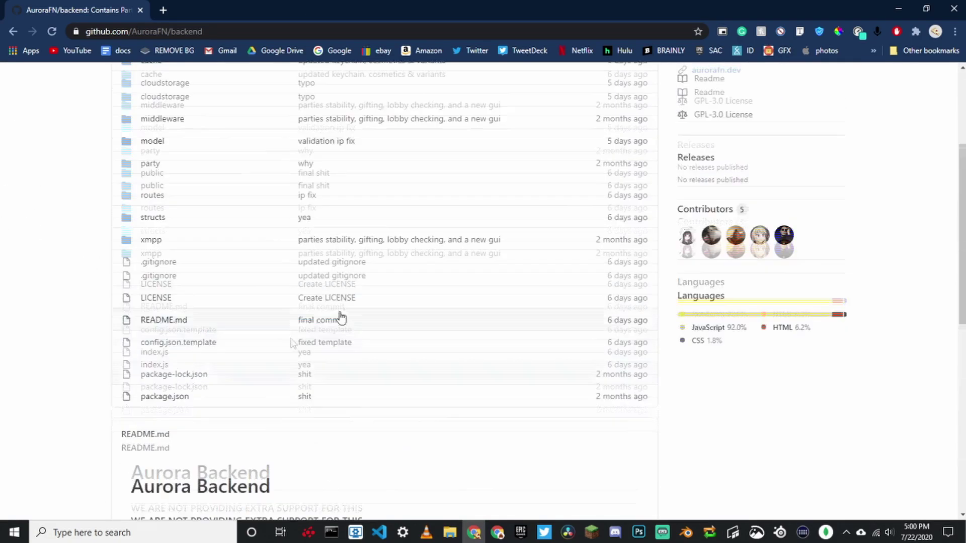
{"action": "left_click", "coordinate": [638, 200]}
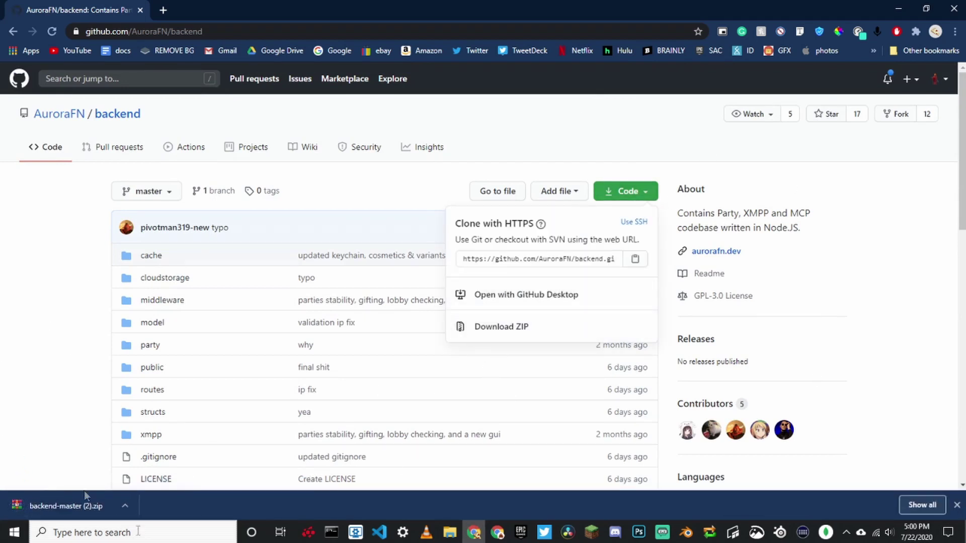
{"action": "left_click", "coordinate": [165, 8]}
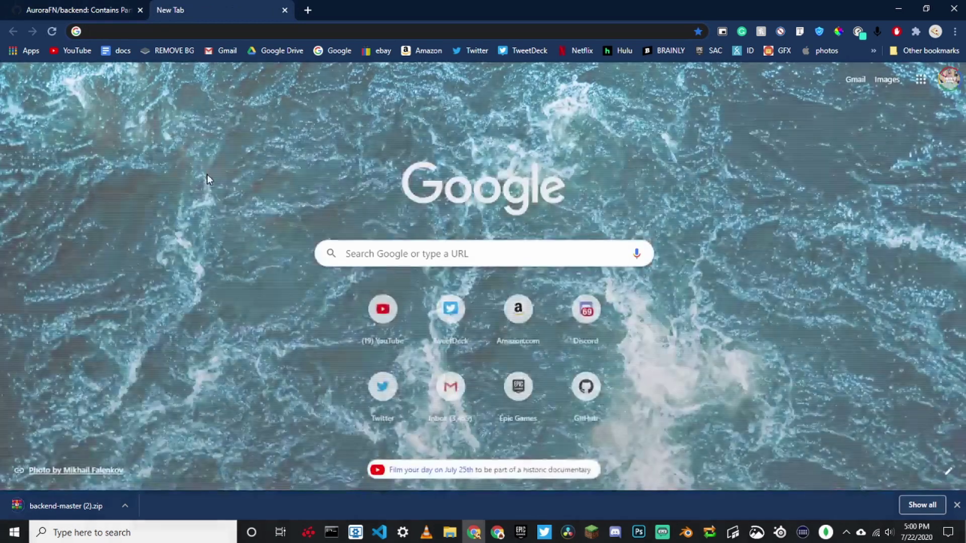
Search Google for winrar, visit the RARLAB site, then close that tab.
{"action": "type", "text": "winrar"}
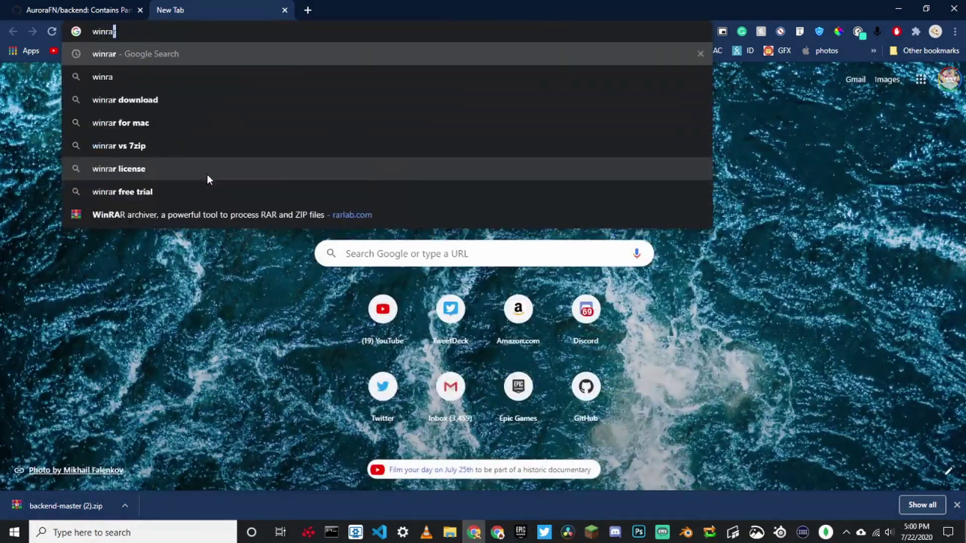
{"action": "key", "text": "Return"}
{"action": "left_click", "coordinate": [206, 190]}
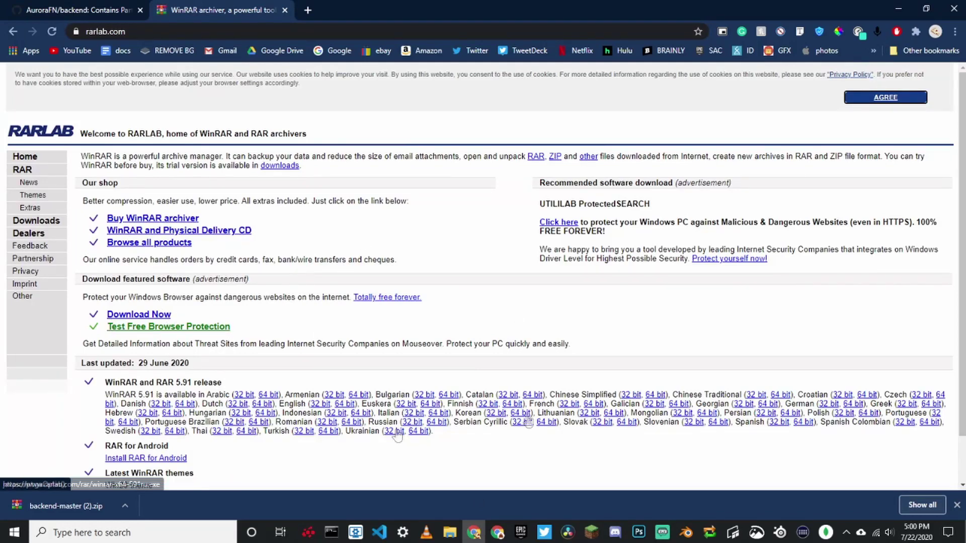
{"action": "key", "text": "ctrl+w"}
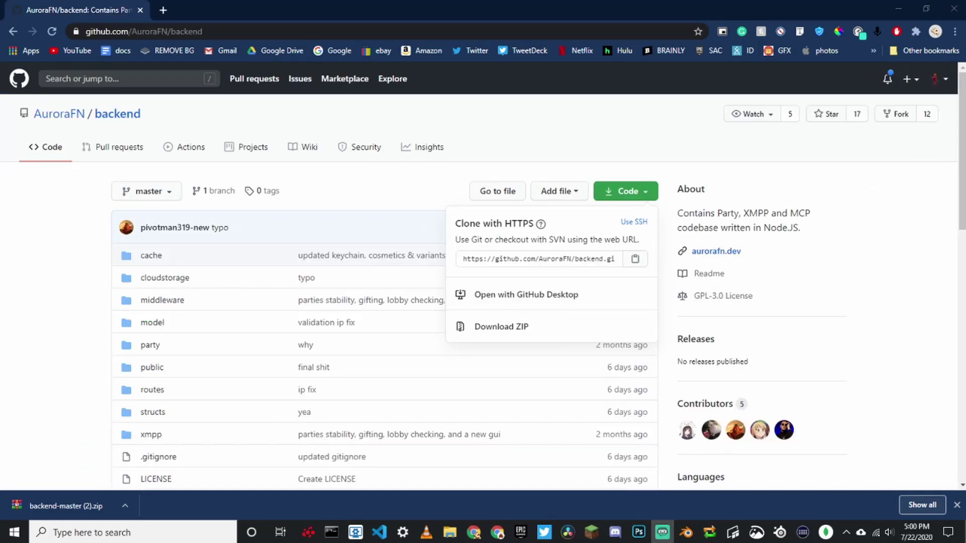
Open backend-master (2).zip in WinRAR and position its window over the desktop.
{"action": "left_click", "coordinate": [92, 503]}
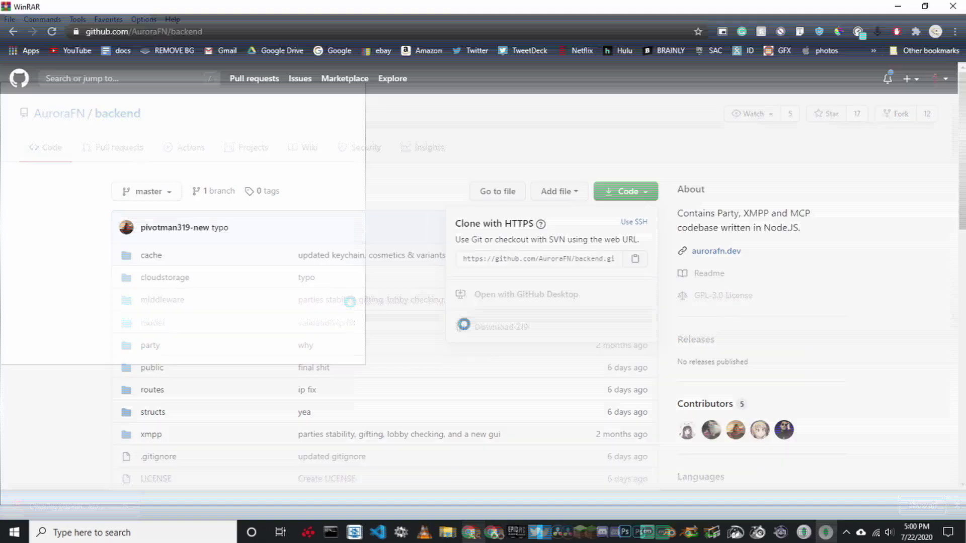
{"action": "left_click", "coordinate": [710, 65]}
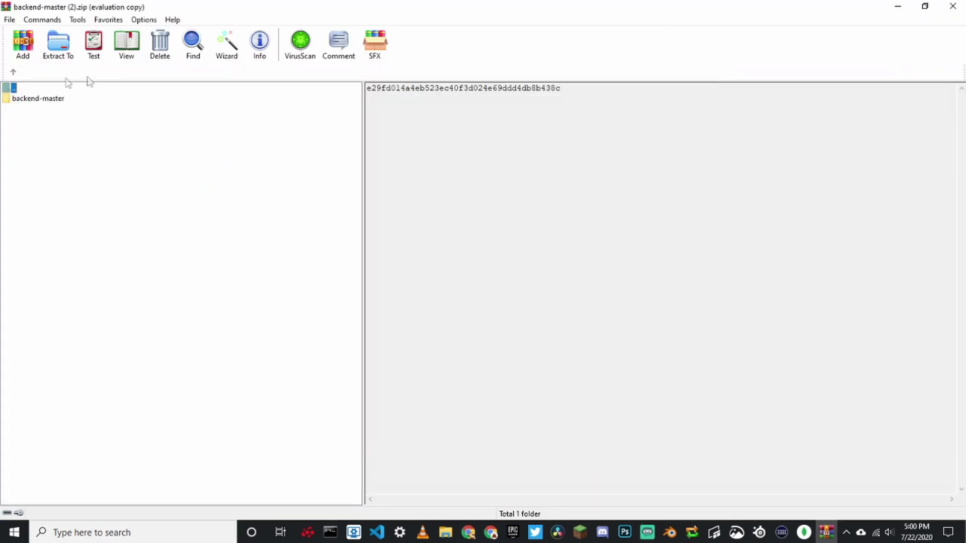
{"action": "double_click", "coordinate": [176, 7]}
{"action": "left_click", "coordinate": [958, 6]}
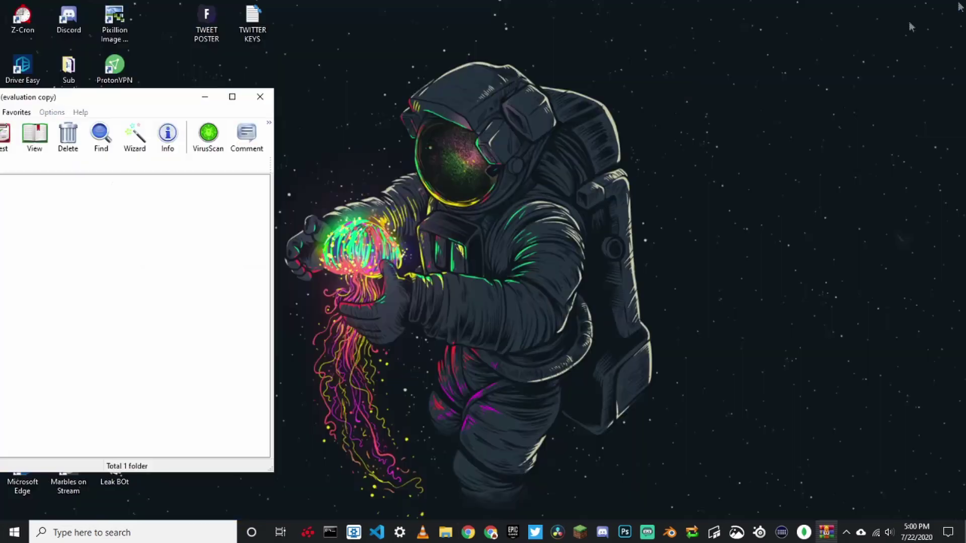
{"action": "left_click_drag", "start_coordinate": [116, 96], "coordinate": [798, 125]}
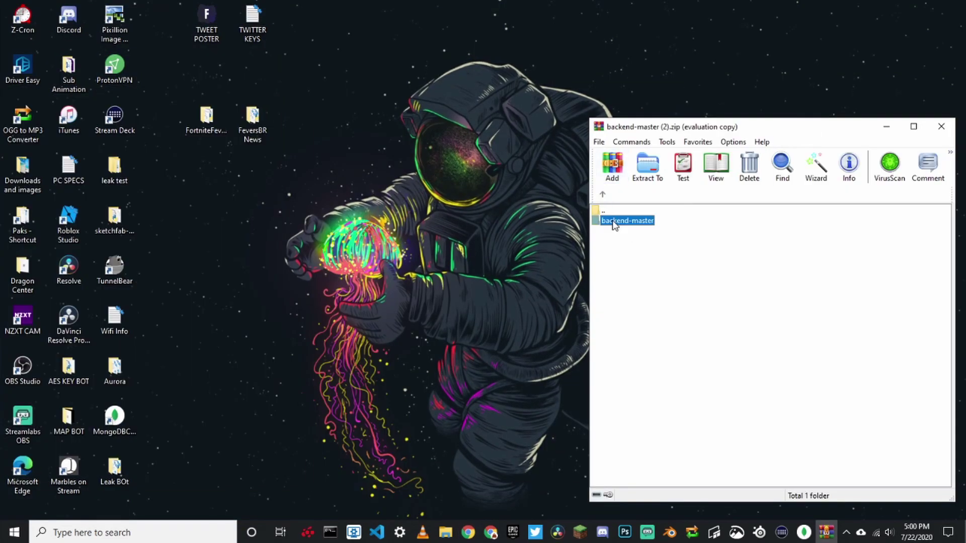
Drag the backend-master folder out onto the desktop and close WinRAR.
{"action": "left_click_drag", "start_coordinate": [681, 62], "coordinate": [682, 63]}
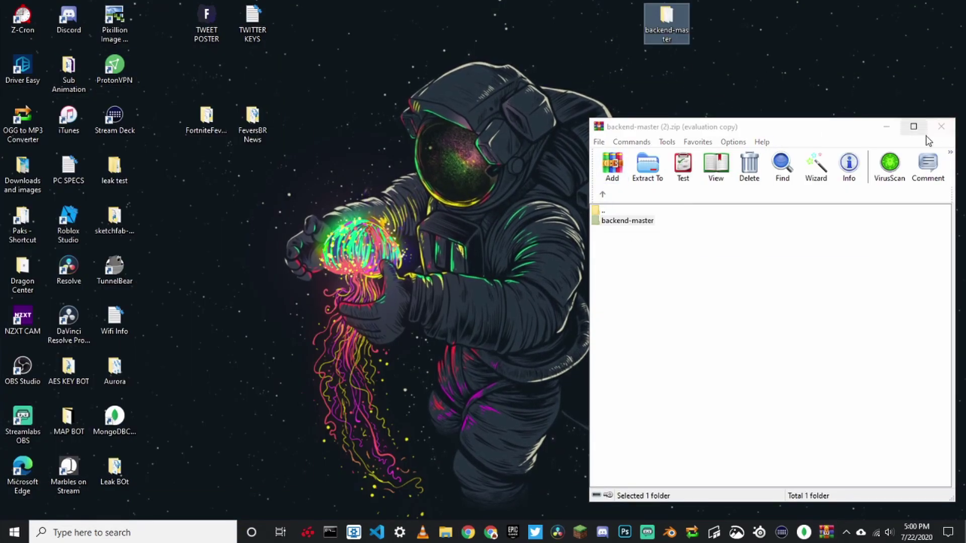
{"action": "left_click", "coordinate": [945, 130]}
{"action": "right_click", "coordinate": [729, 160]}
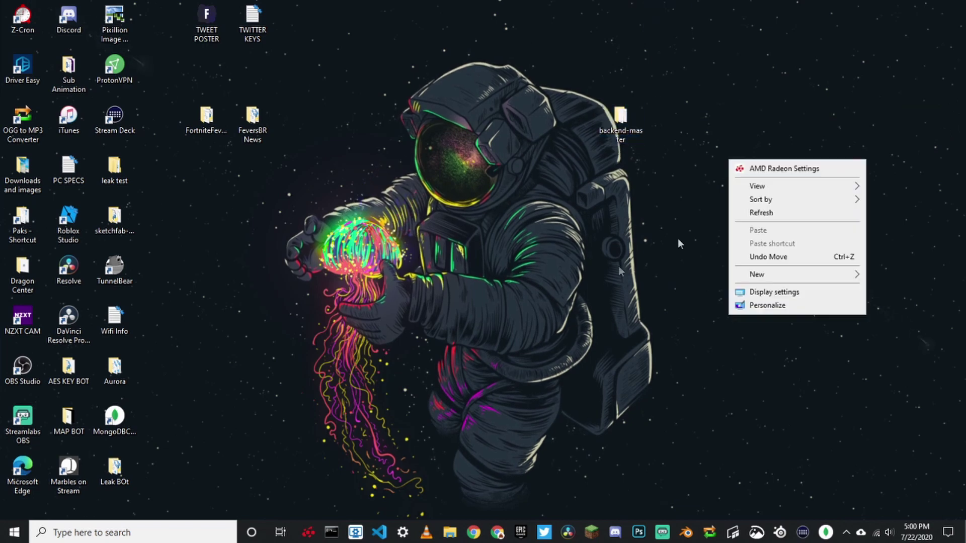
Create a desktop folder named Aurora-Master, move backend-master into it, and open it.
{"action": "left_click", "coordinate": [722, 277]}
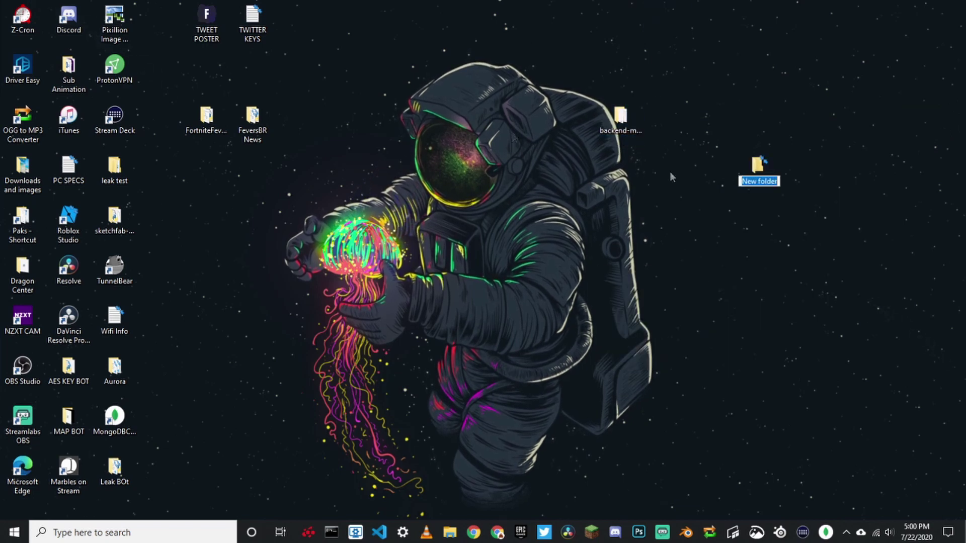
{"action": "type", "text": "Auror"}
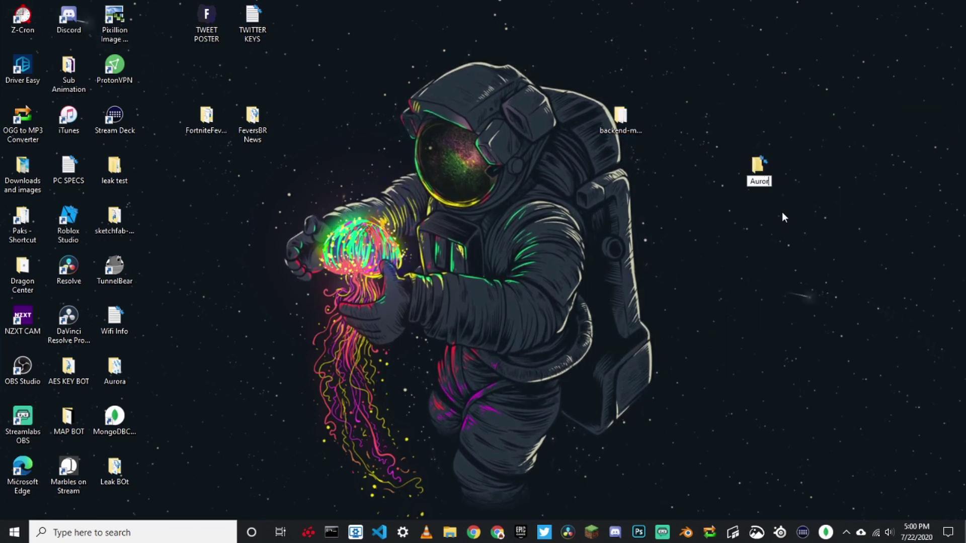
{"action": "type", "text": "a-Master"}
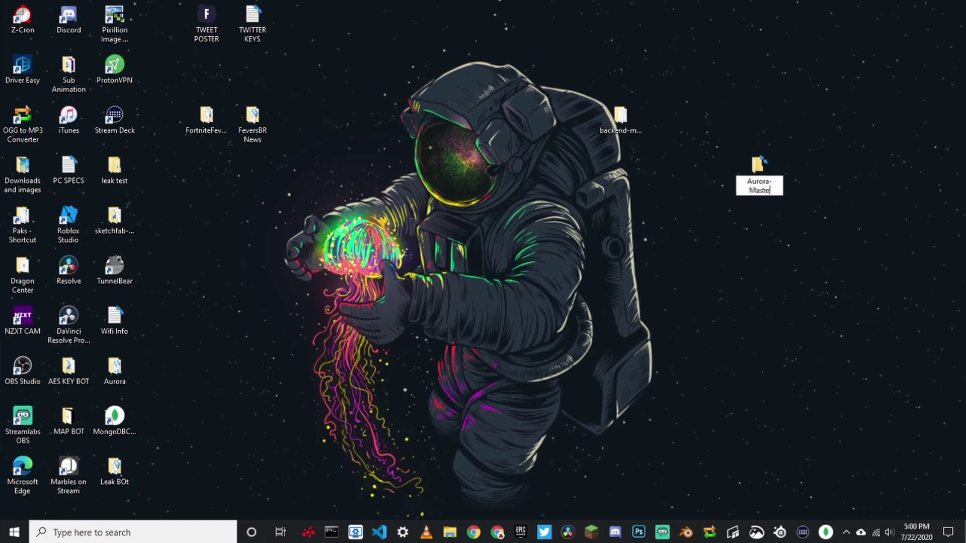
{"action": "key", "text": "Return"}
{"action": "left_click_drag", "start_coordinate": [620, 118], "coordinate": [763, 162]}
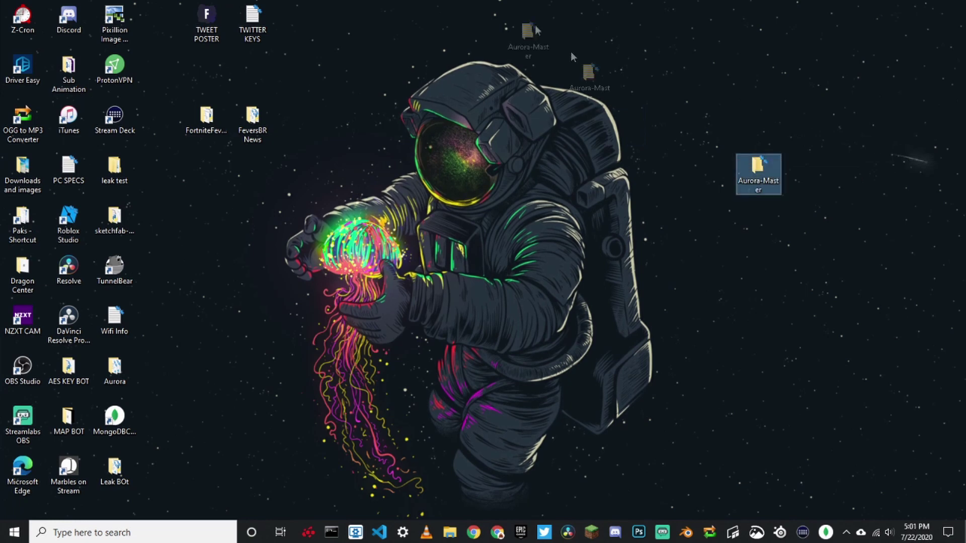
{"action": "key", "text": "Return"}
{"action": "left_click_drag", "start_coordinate": [354, 234], "coordinate": [325, 279]}
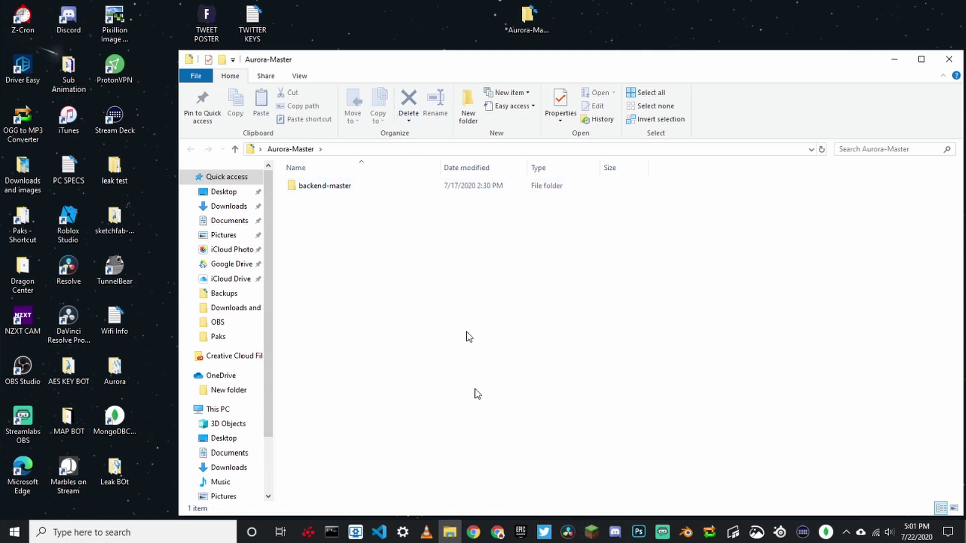
Open backend-master and follow the AuroraFN/backend README link to the MongoDB download page.
{"action": "double_click", "coordinate": [417, 190]}
{"action": "left_click", "coordinate": [468, 533]}
{"action": "type", "text": "github.com/AuroraFN/backend"}
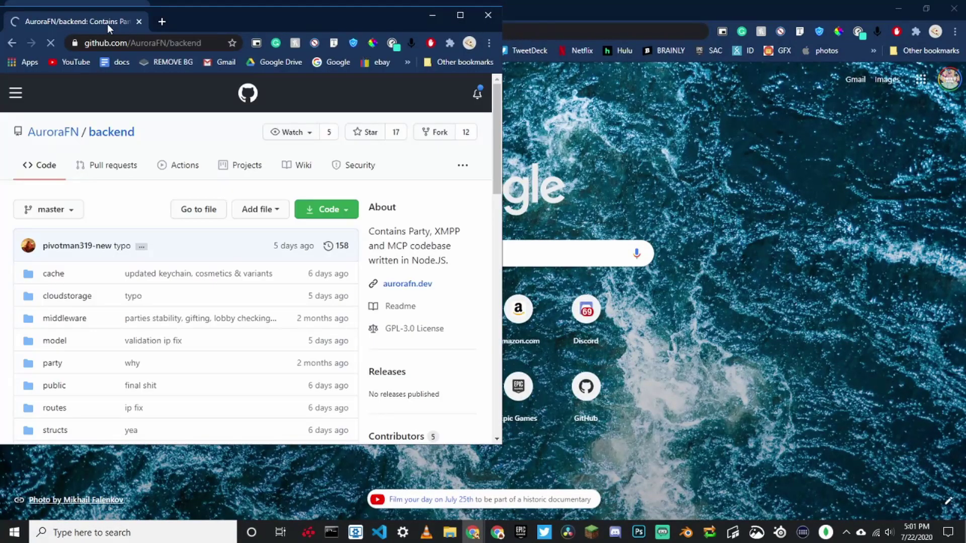
{"action": "left_click_drag", "start_coordinate": [107, 23], "coordinate": [221, 10]}
{"action": "scroll", "coordinate": [284, 253], "scroll_direction": "down", "scroll_amount": 1}
{"action": "scroll", "coordinate": [284, 253], "scroll_direction": "down", "scroll_amount": 7}
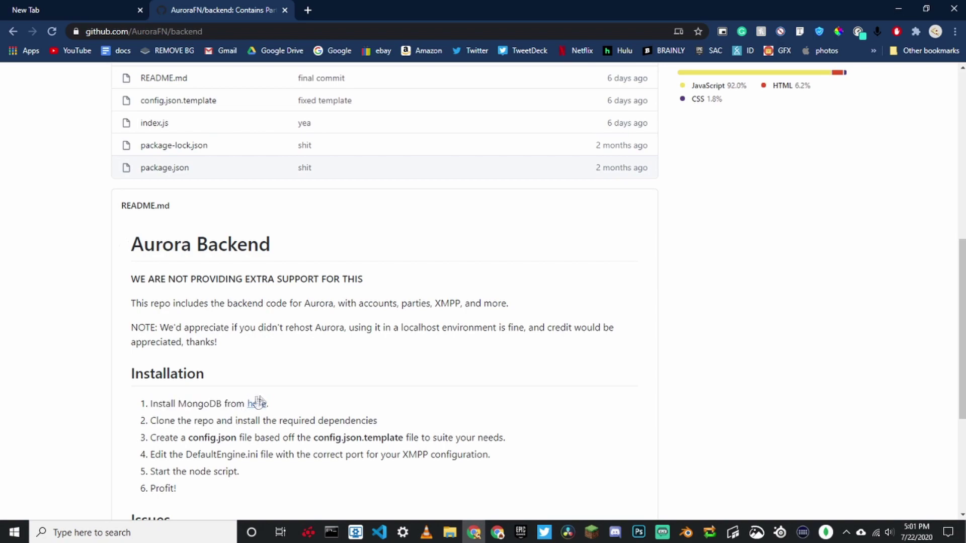
{"action": "left_click", "coordinate": [257, 404]}
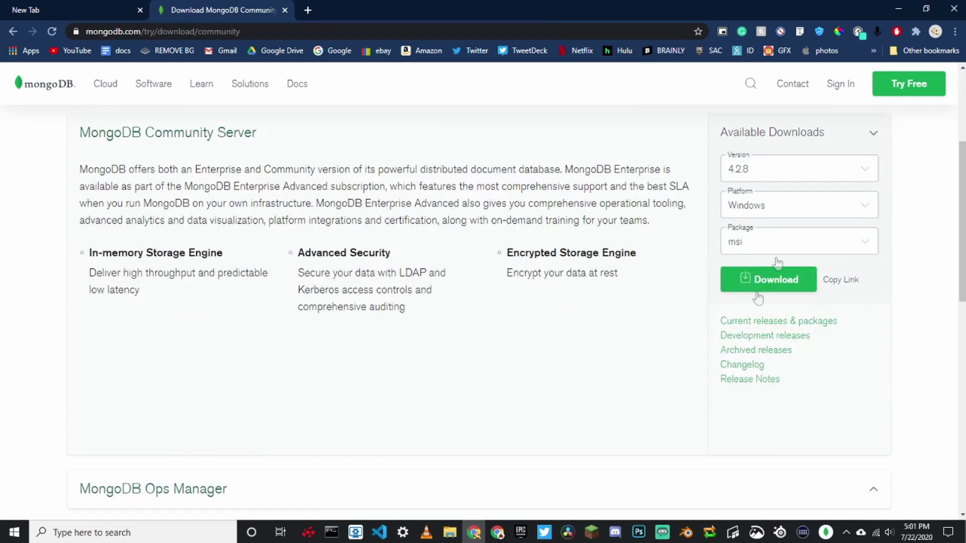
Check MongoDB's platform options, then load nodejs.org and minimize Chrome.
{"action": "left_click", "coordinate": [791, 214]}
{"action": "scroll", "coordinate": [795, 236], "scroll_direction": "down", "scroll_amount": 6}
{"action": "scroll", "coordinate": [636, 319], "scroll_direction": "up", "scroll_amount": 1}
{"action": "left_click", "coordinate": [697, 284]}
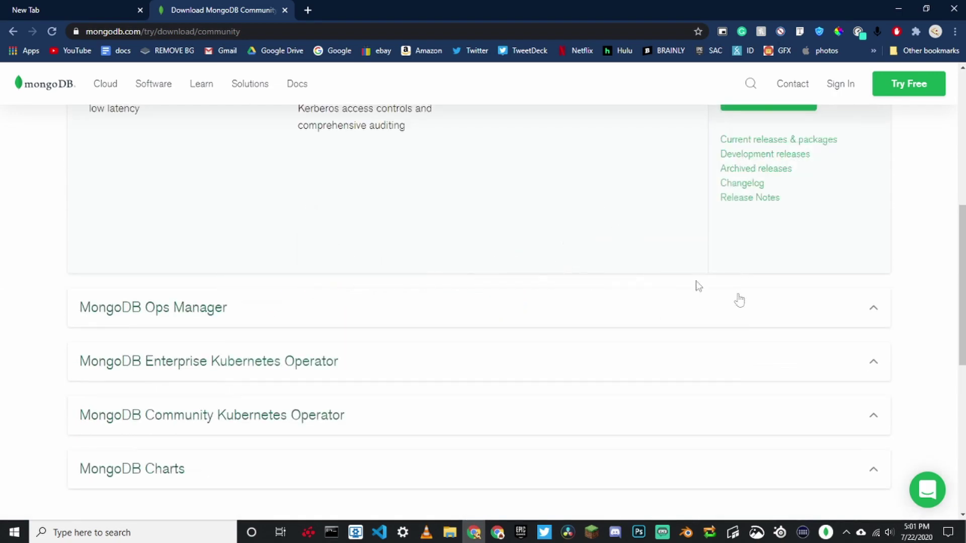
{"action": "scroll", "coordinate": [724, 297], "scroll_direction": "up", "scroll_amount": 2}
{"action": "scroll", "coordinate": [836, 293], "scroll_direction": "up", "scroll_amount": 1}
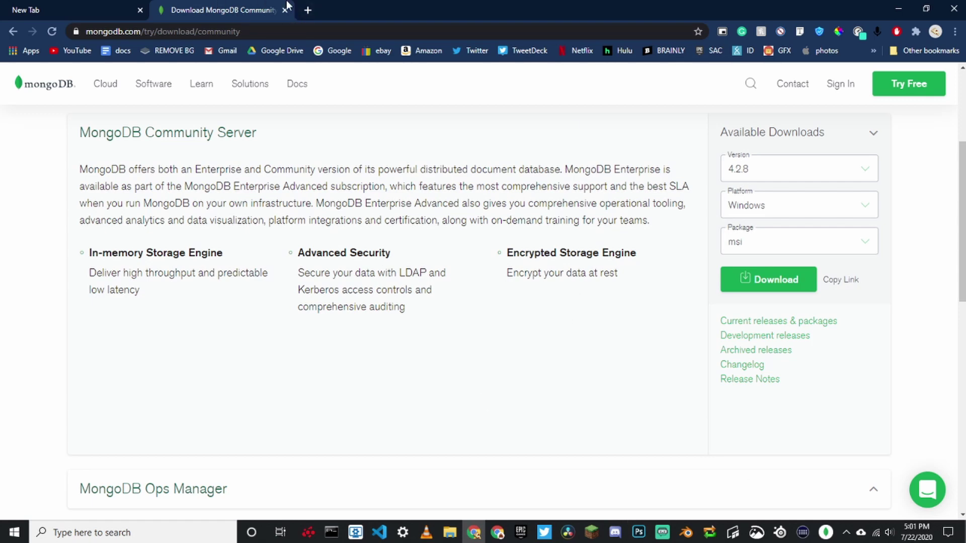
{"action": "left_click", "coordinate": [278, 31]}
{"action": "type", "text": "node"}
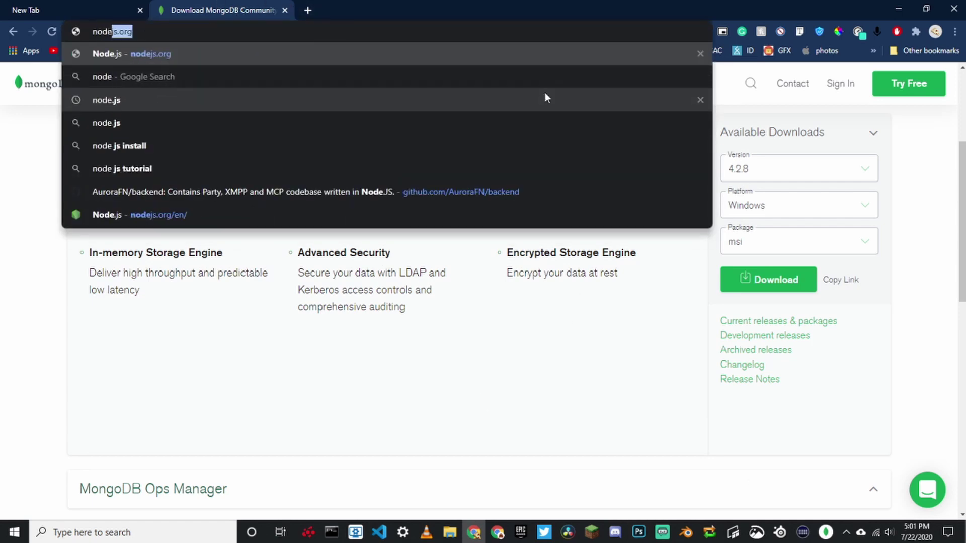
{"action": "key", "text": "Return"}
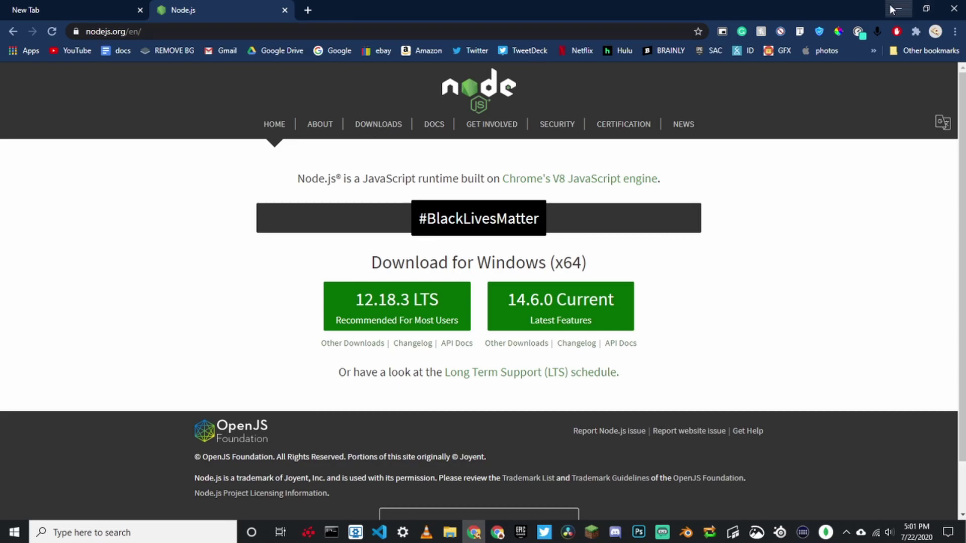
{"action": "left_click", "coordinate": [895, 9]}
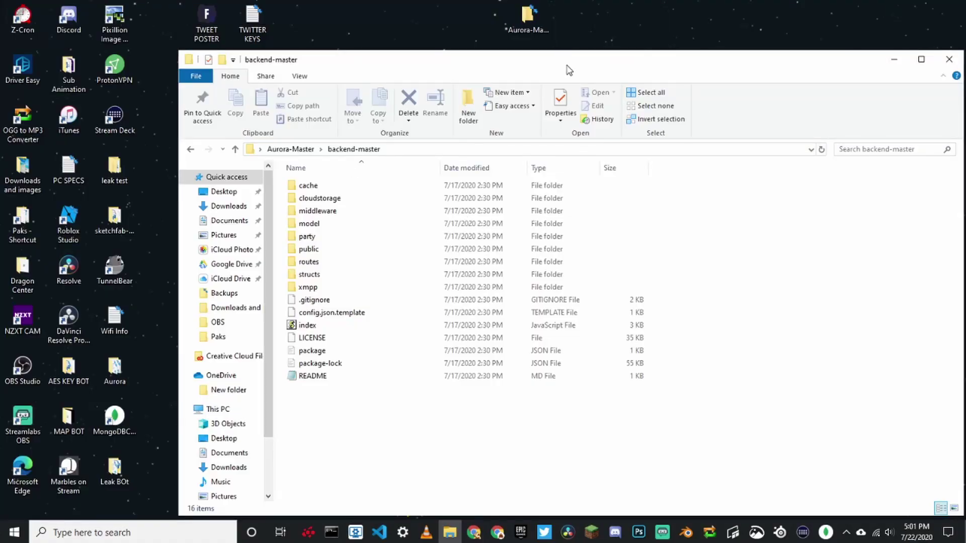
Open a Command Prompt in the backend-master folder via its address bar.
{"action": "double_click", "coordinate": [569, 69]}
{"action": "left_click", "coordinate": [112, 94]}
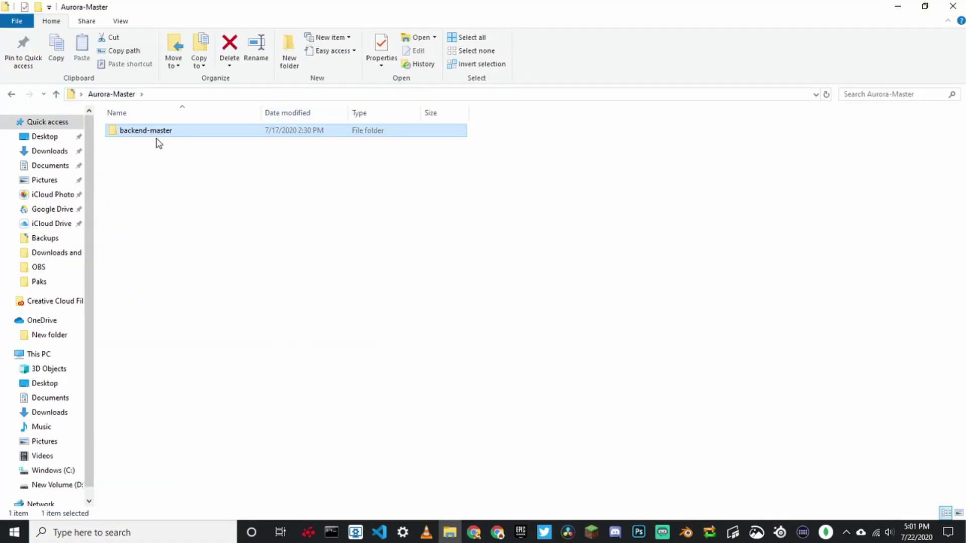
{"action": "double_click", "coordinate": [186, 132]}
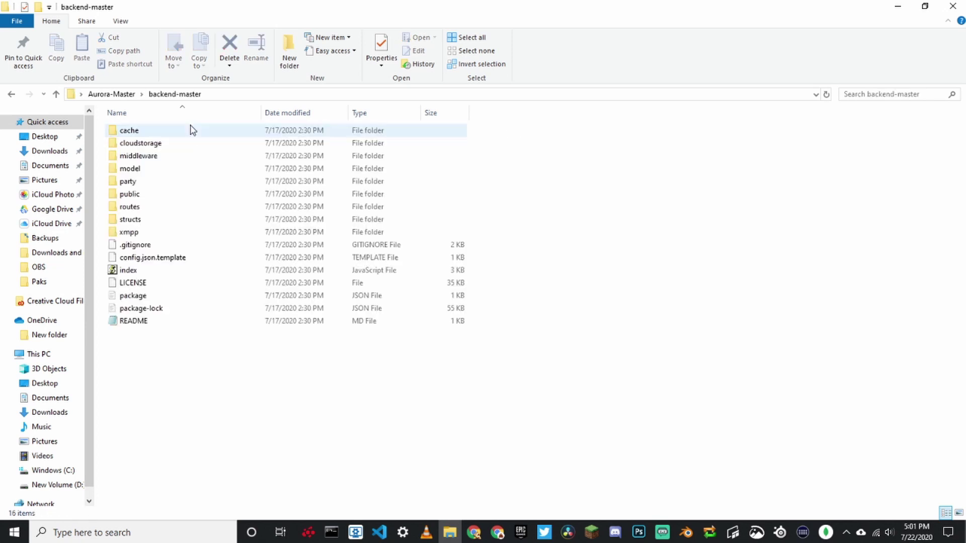
{"action": "left_click", "coordinate": [254, 95]}
{"action": "type", "text": "cmd"}
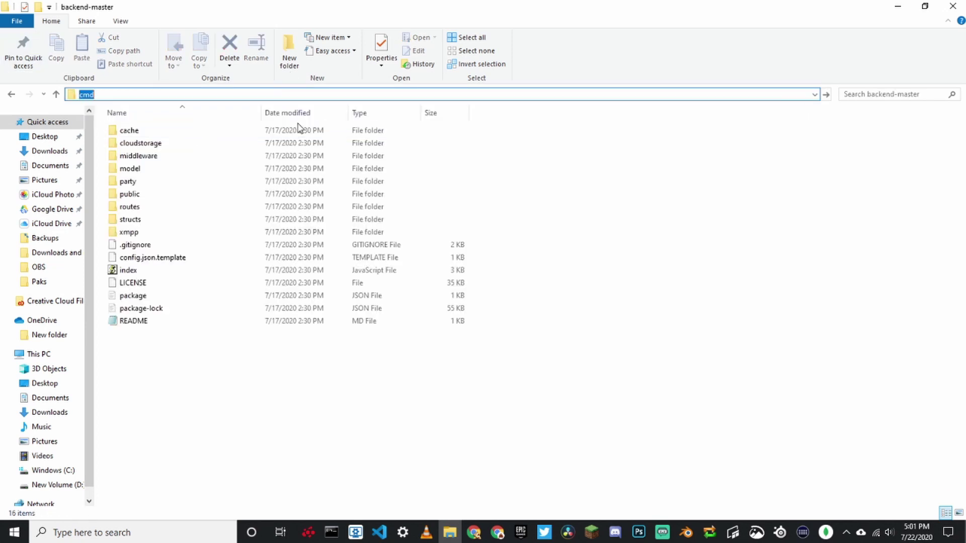
{"action": "key", "text": "Return"}
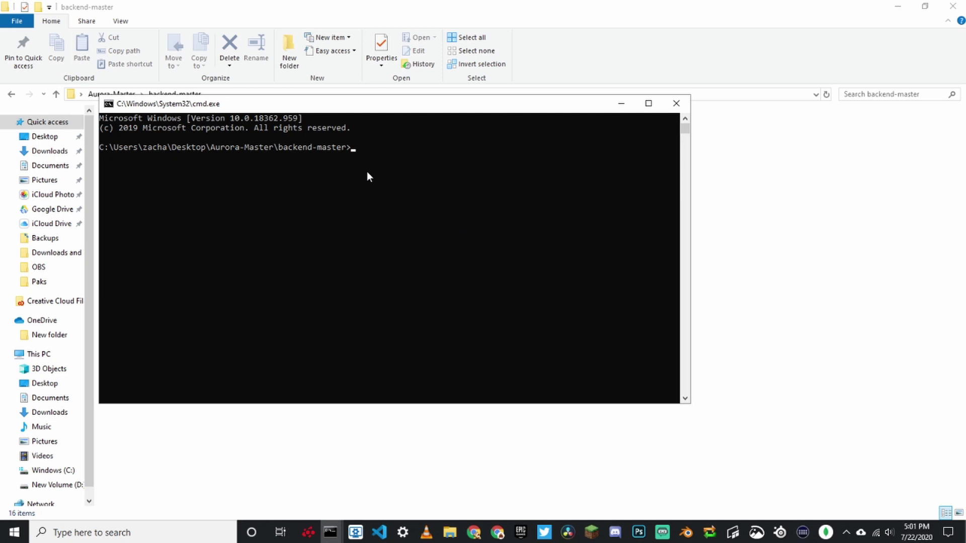
Run npm install, then node ., which fails because config.json is missing.
{"action": "type", "text": "npm install"}
{"action": "key", "text": "Return"}
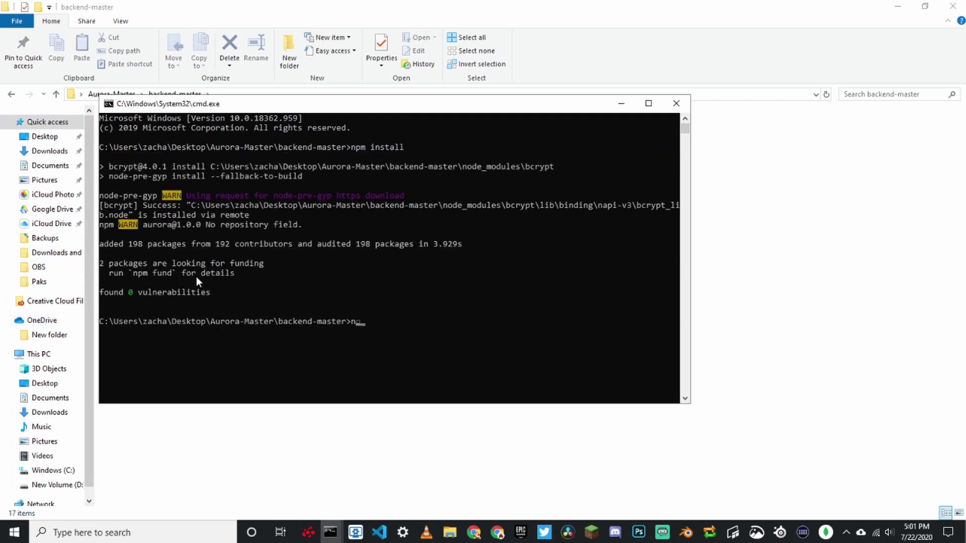
{"action": "type", "text": "."}
{"action": "key", "text": "Return"}
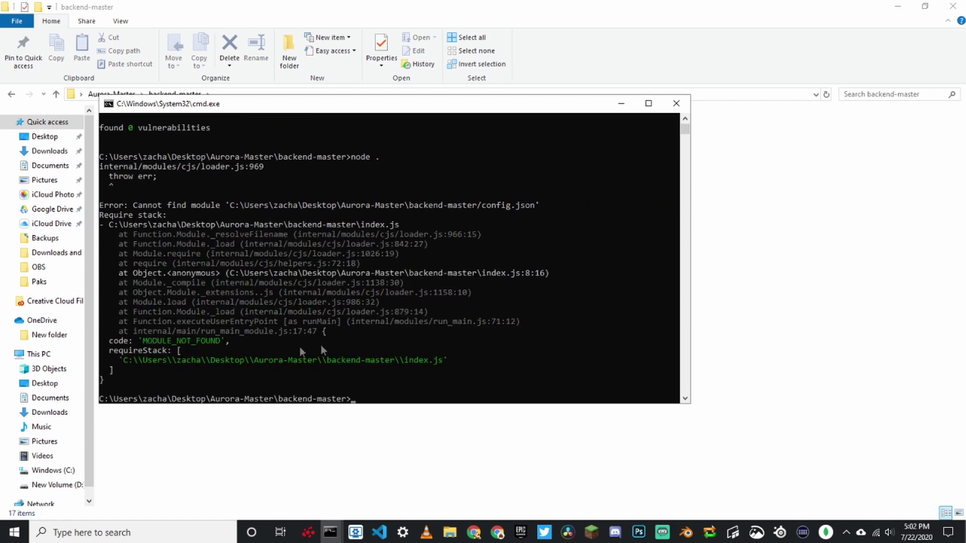
{"action": "left_click_drag", "start_coordinate": [490, 361], "coordinate": [99, 216]}
{"action": "left_click", "coordinate": [278, 249]}
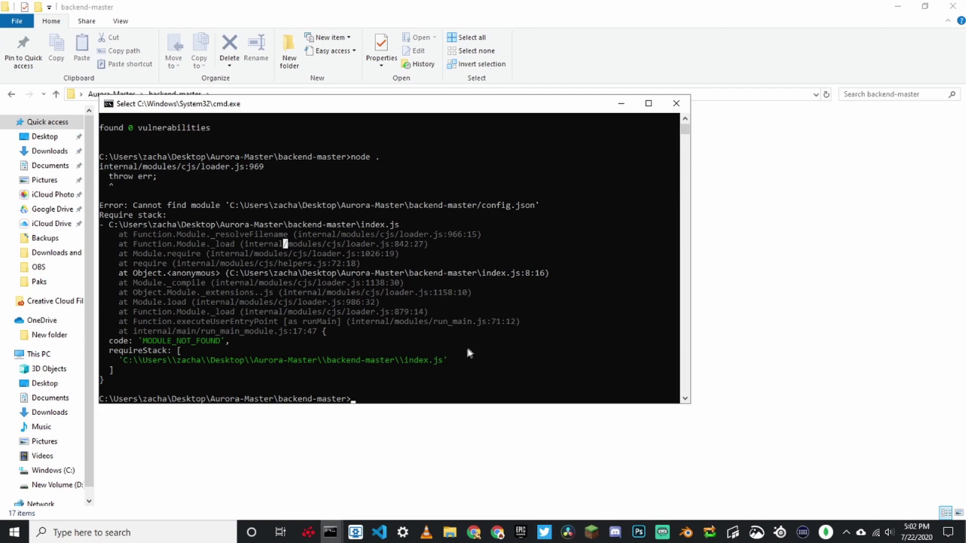
{"action": "scroll", "coordinate": [465, 349], "scroll_direction": "up", "scroll_amount": 4}
{"action": "scroll", "coordinate": [432, 330], "scroll_direction": "down", "scroll_amount": 1}
{"action": "scroll", "coordinate": [503, 346], "scroll_direction": "down", "scroll_amount": 3}
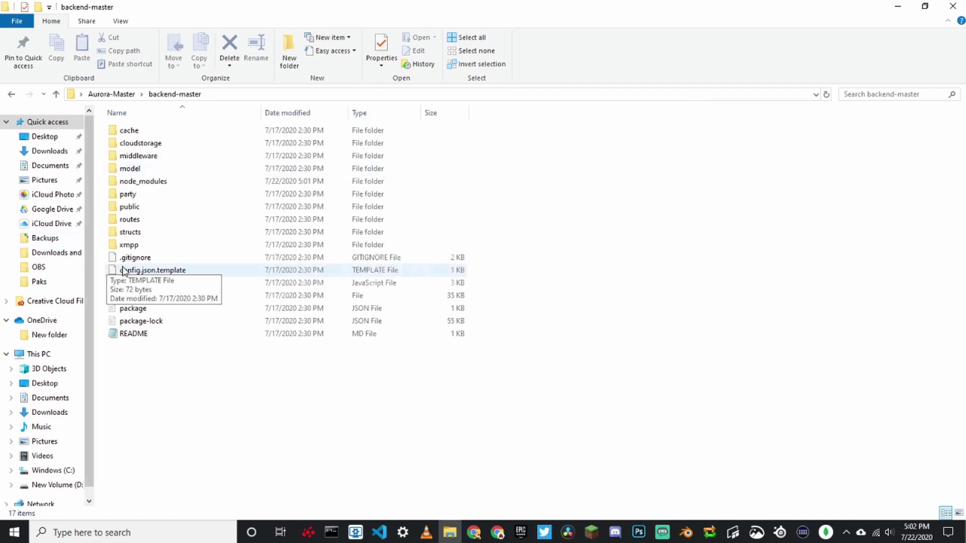
Rename config.json.template to config.json and go back up to Aurora-Master.
{"action": "right_click", "coordinate": [120, 273]}
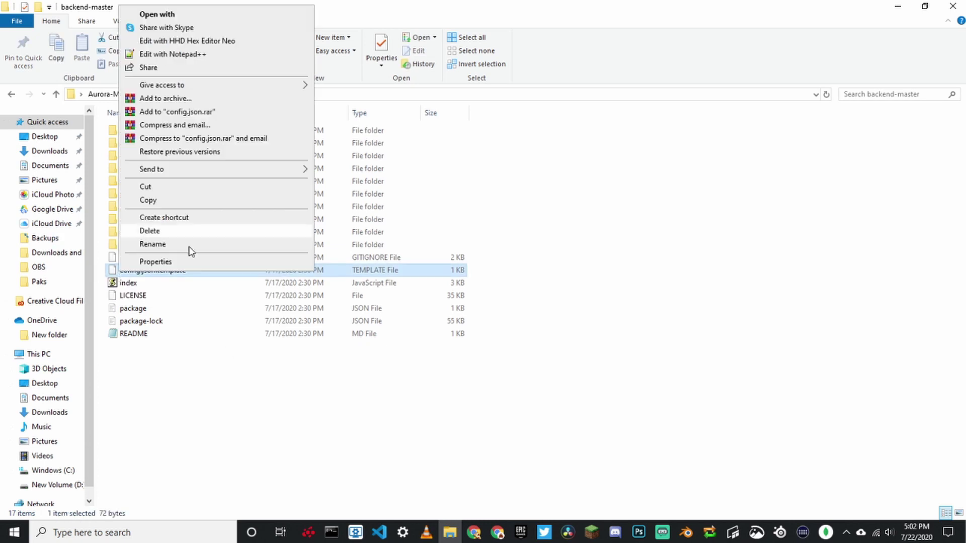
{"action": "left_click", "coordinate": [145, 245]}
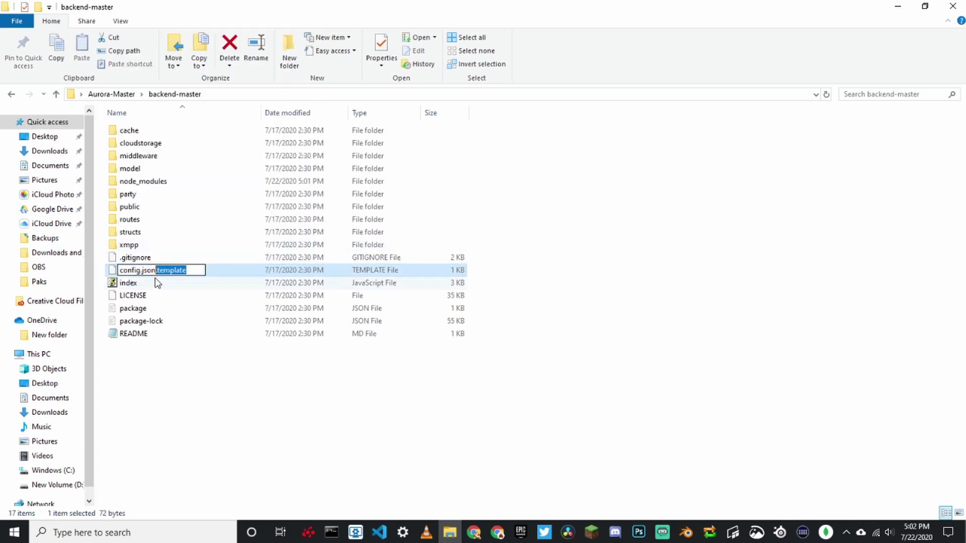
{"action": "key", "text": "Return"}
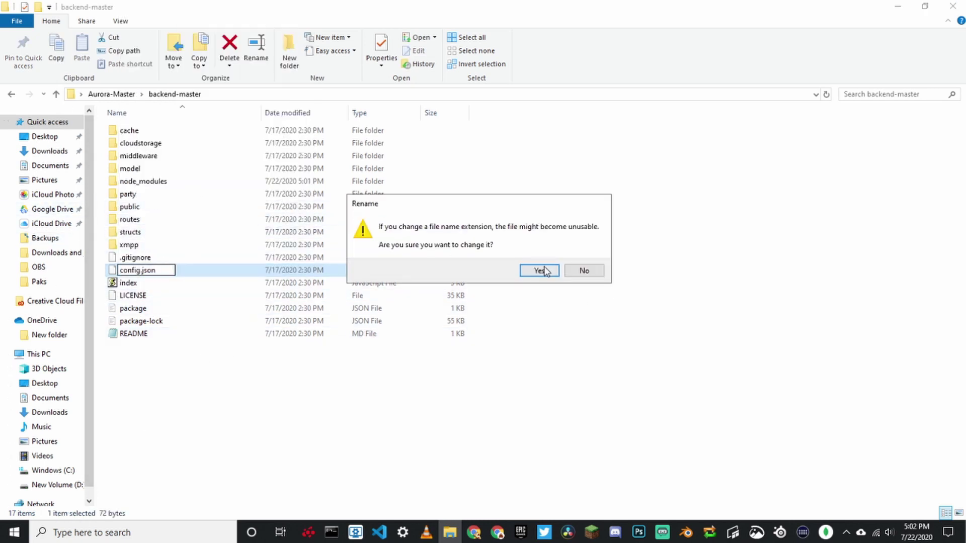
{"action": "left_click", "coordinate": [539, 272]}
{"action": "left_click", "coordinate": [112, 94]}
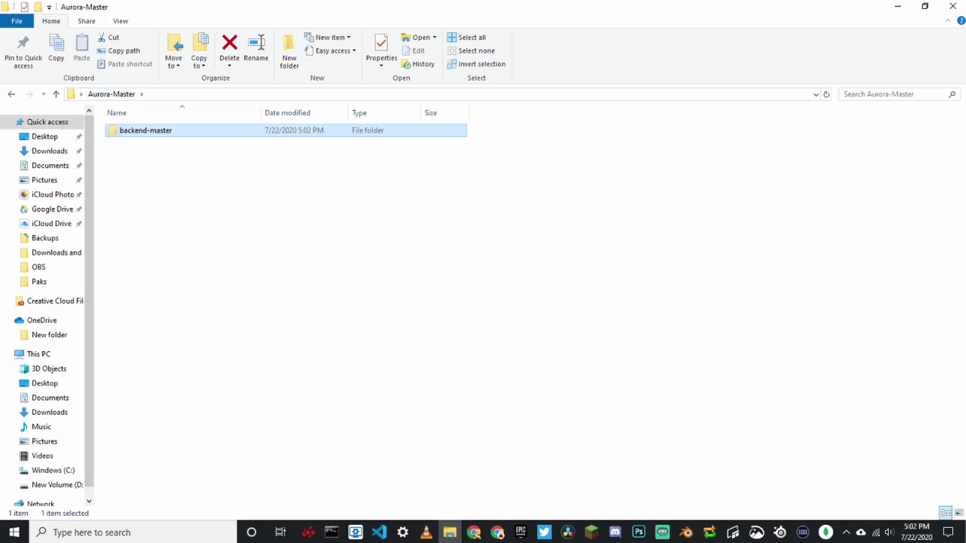
Open D:\Downloads and images in a second Explorer window beside Aurora-Master.
{"action": "left_click", "coordinate": [467, 363]}
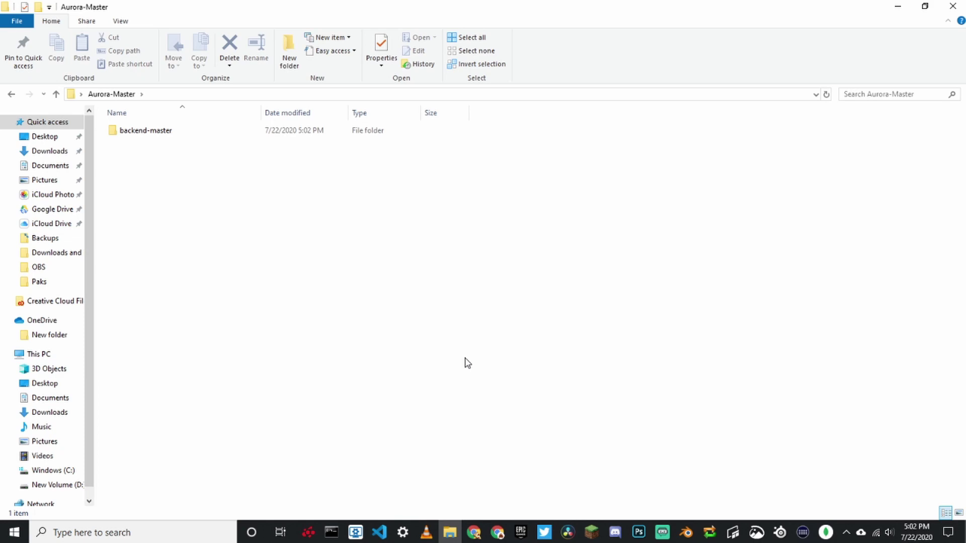
{"action": "scroll", "coordinate": [47, 367], "scroll_direction": "down", "scroll_amount": 1}
{"action": "left_click", "coordinate": [53, 446]}
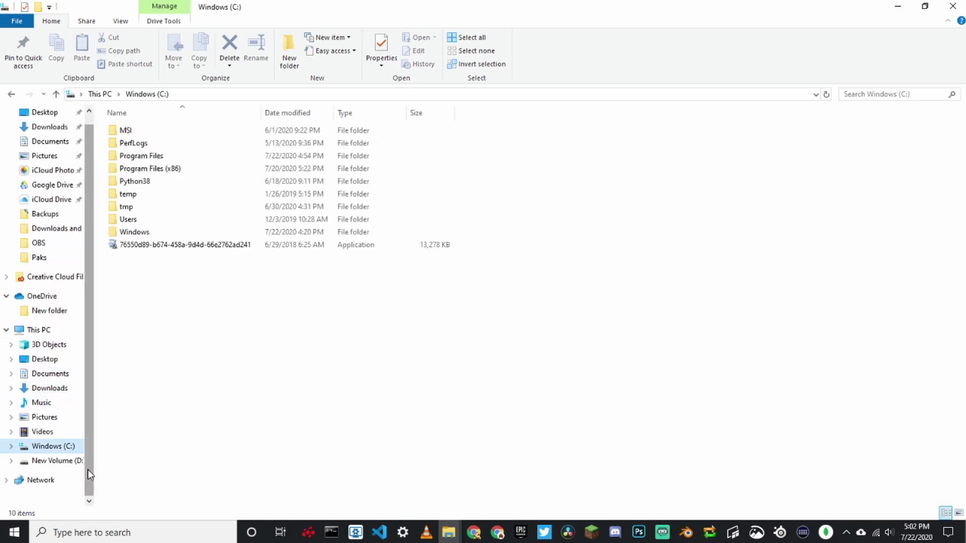
{"action": "double_click", "coordinate": [334, 4]}
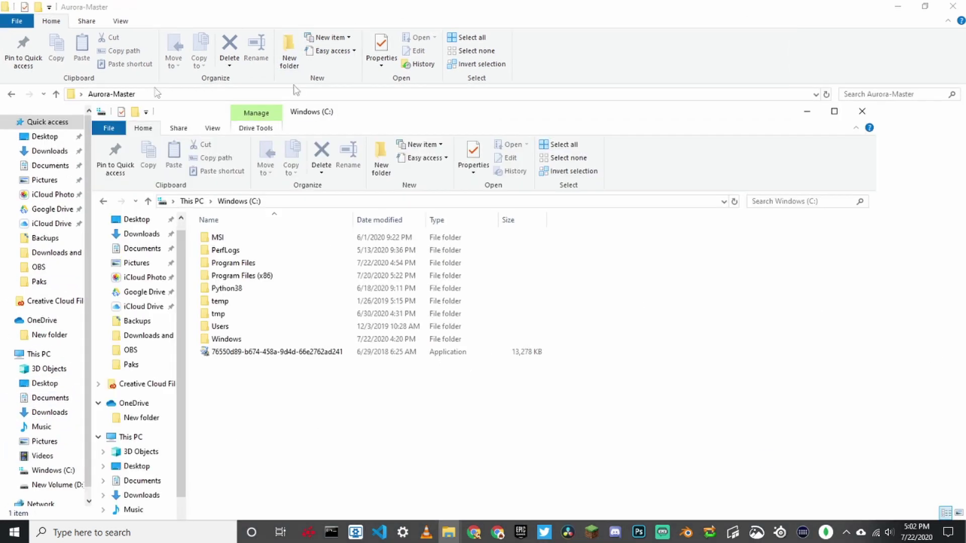
{"action": "left_click_drag", "start_coordinate": [93, 112], "coordinate": [207, 158]}
{"action": "left_click_drag", "start_coordinate": [479, 171], "coordinate": [435, 32]}
{"action": "scroll", "coordinate": [243, 386], "scroll_direction": "down", "scroll_amount": 2}
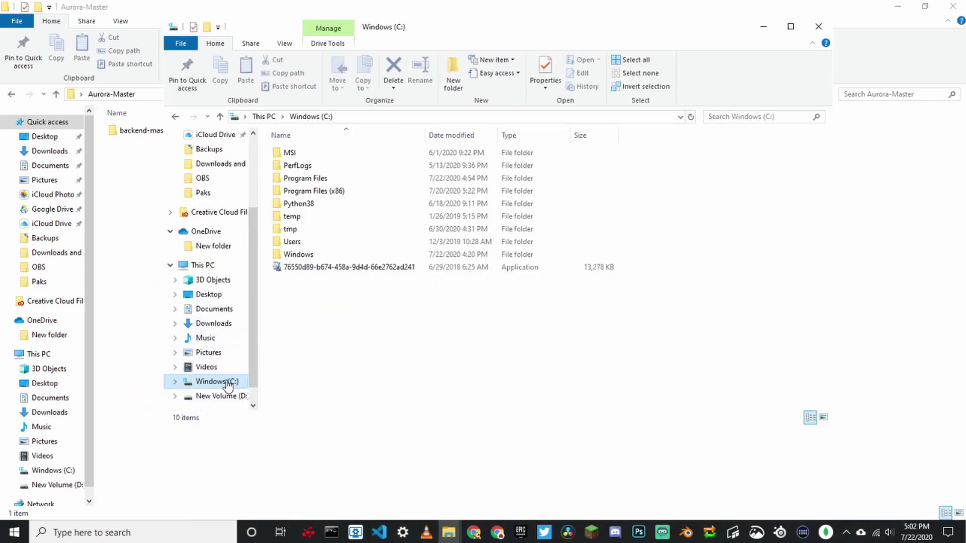
{"action": "left_click", "coordinate": [234, 396]}
{"action": "double_click", "coordinate": [345, 344]}
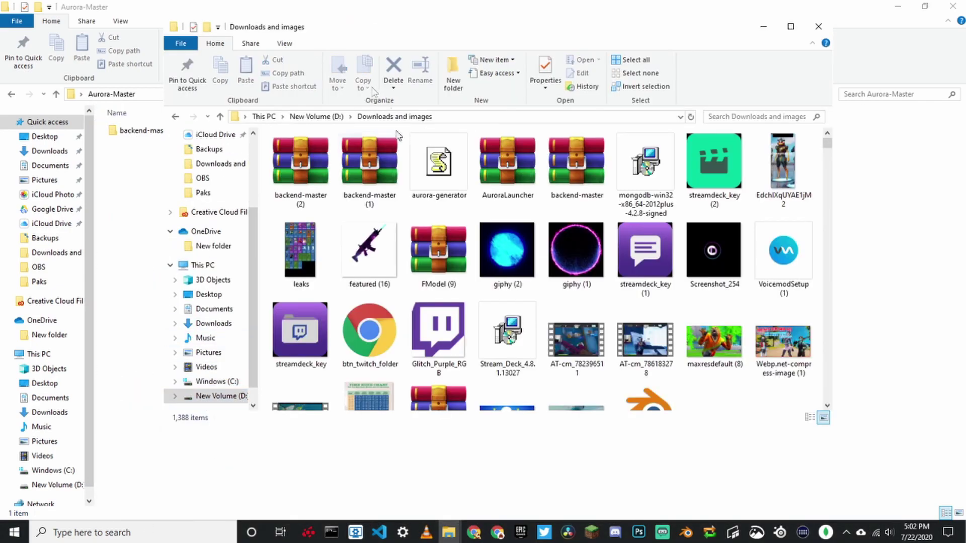
Extract AuroraNative.dll and FortniteLauncher.exe from AuroraLauncher.rar into Aurora-Master.
{"action": "double_click", "coordinate": [519, 173]}
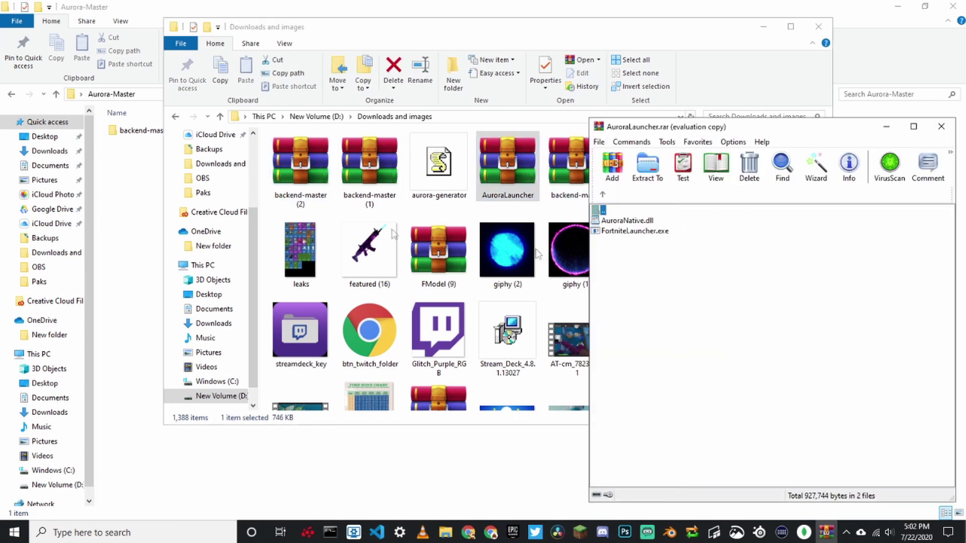
{"action": "left_click_drag", "start_coordinate": [624, 280], "coordinate": [623, 218]}
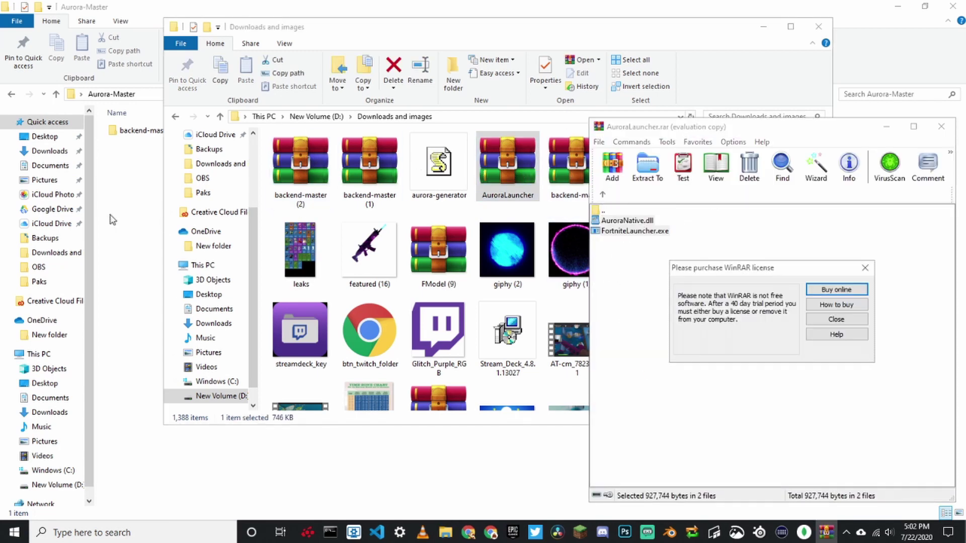
{"action": "left_click", "coordinate": [866, 268]}
{"action": "left_click_drag", "start_coordinate": [81, 214], "coordinate": [143, 182]}
{"action": "left_click", "coordinate": [153, 187]}
{"action": "left_click_drag", "start_coordinate": [258, 213], "coordinate": [143, 242]}
Create a new folder named Generator inside Aurora-Master.
{"action": "right_click", "coordinate": [146, 237]}
{"action": "mouse_move", "coordinate": [219, 405]}
{"action": "left_click", "coordinate": [352, 401]}
{"action": "type", "text": "Gene"}
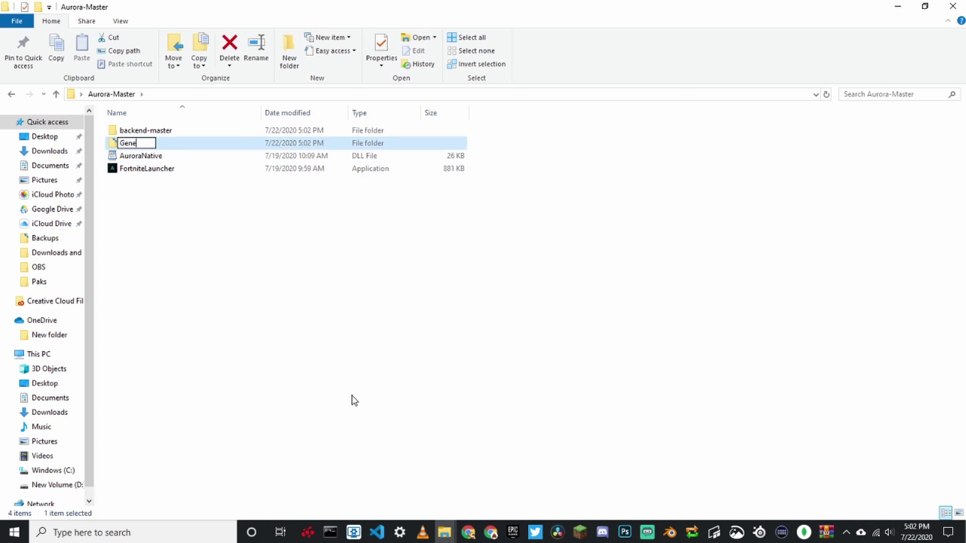
{"action": "type", "text": "rator"}
{"action": "key", "text": "Return"}
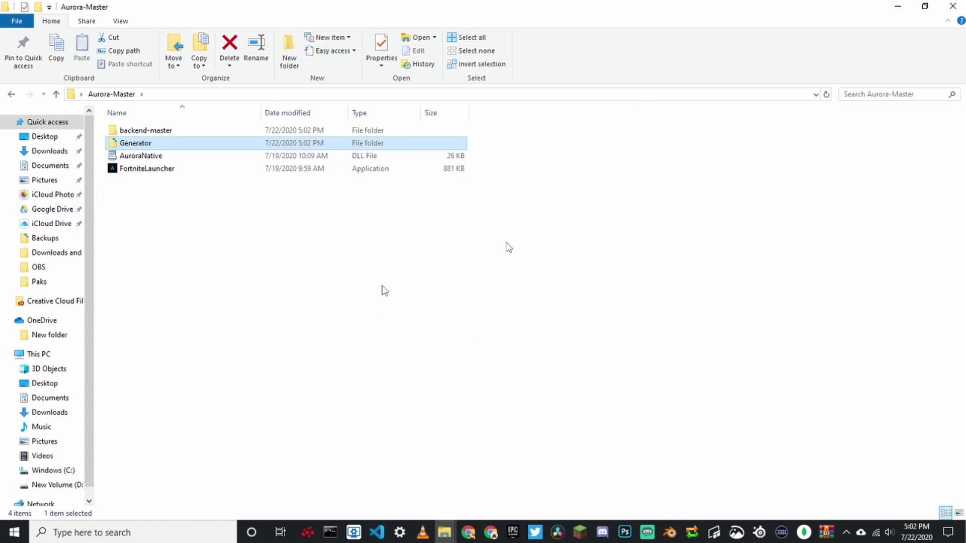
Copy aurora-generator from the Downloads window into the Generator folder.
{"action": "double_click", "coordinate": [157, 143]}
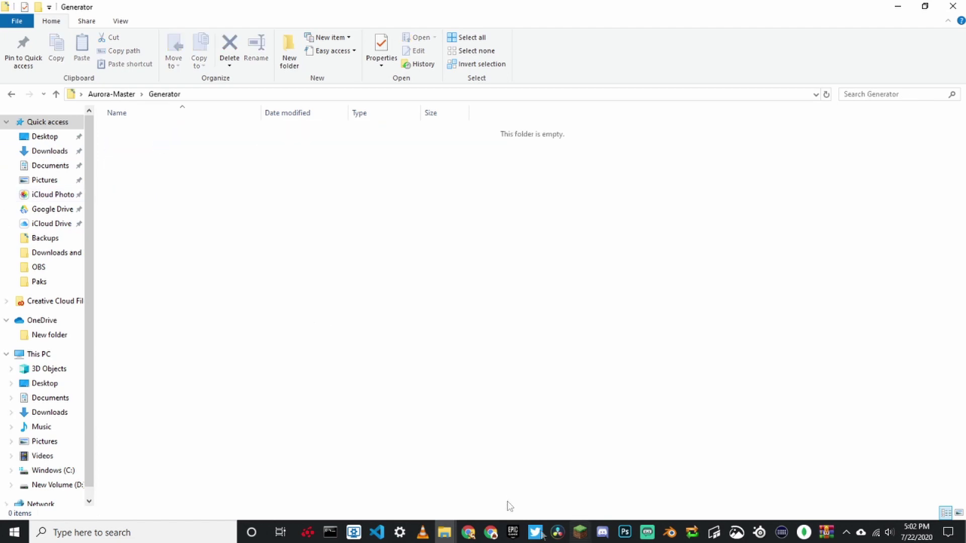
{"action": "mouse_move", "coordinate": [444, 532]}
{"action": "left_click", "coordinate": [514, 478]}
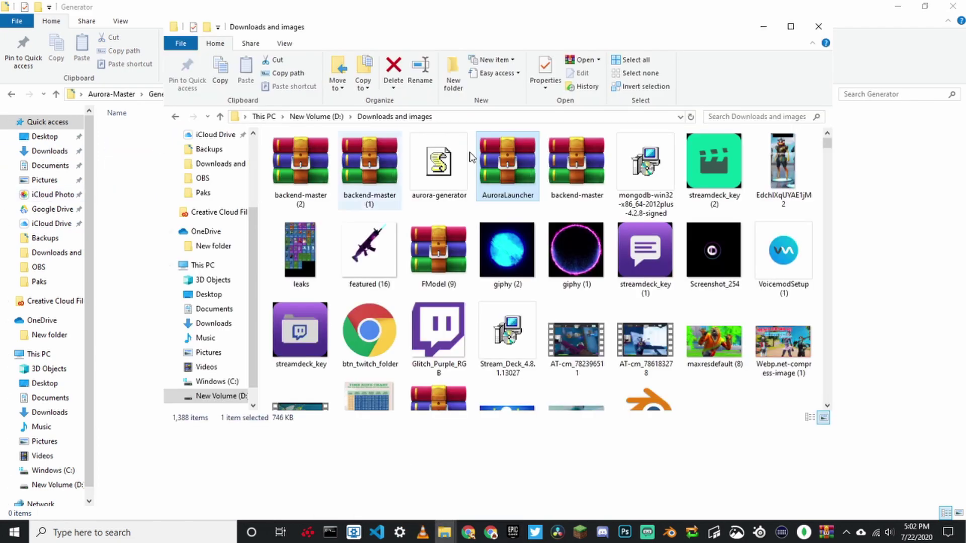
{"action": "left_click", "coordinate": [594, 200]}
{"action": "left_click_drag", "start_coordinate": [440, 166], "coordinate": [151, 190]}
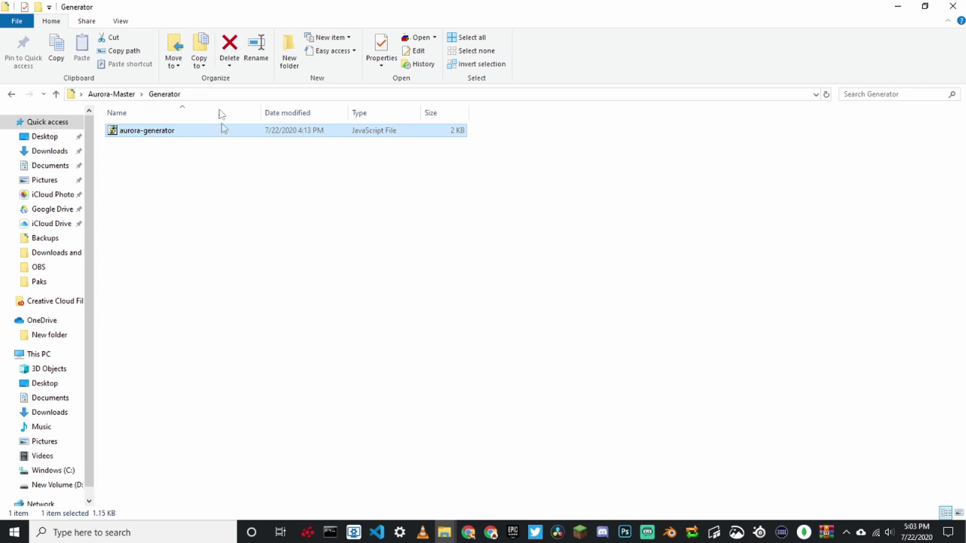
Open a Command Prompt in the Generator folder and begin typing node ./.
{"action": "left_click", "coordinate": [222, 95]}
{"action": "type", "text": "cmd"}
{"action": "key", "text": "Return"}
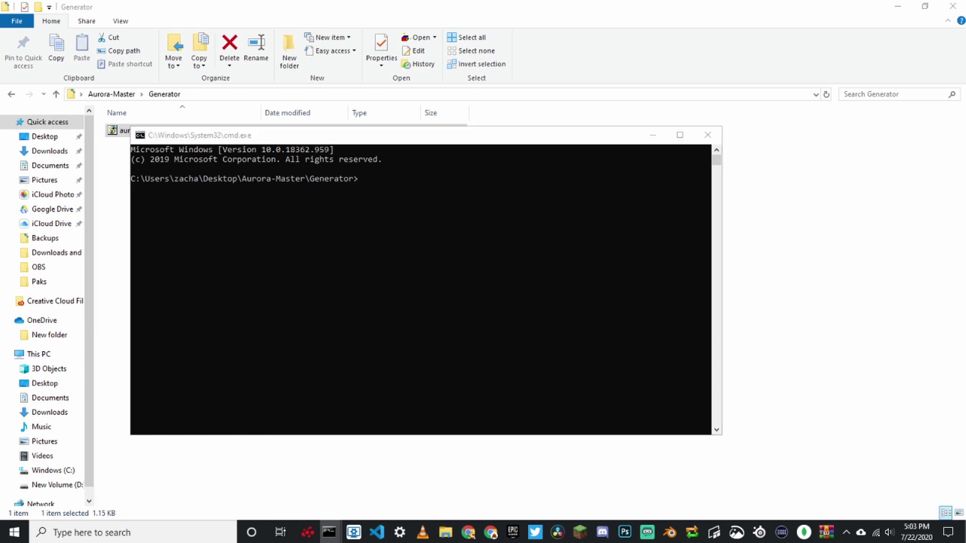
{"action": "left_click", "coordinate": [543, 239]}
{"action": "left_click", "coordinate": [544, 227]}
{"action": "type", "text": "node ."}
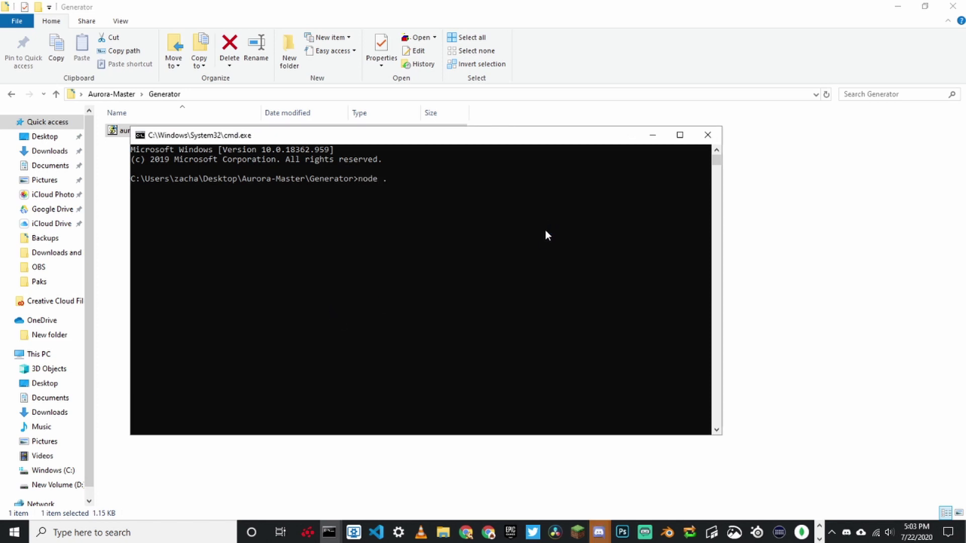
{"action": "type", "text": "/"}
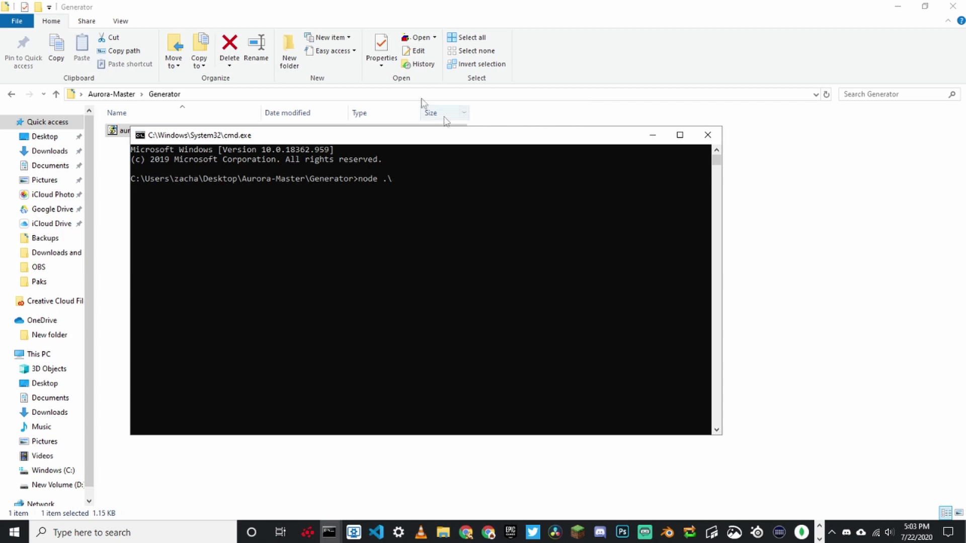
Run node ./aurora-generator to generate the cosmetics and variants JSON files.
{"action": "left_click", "coordinate": [401, 180]}
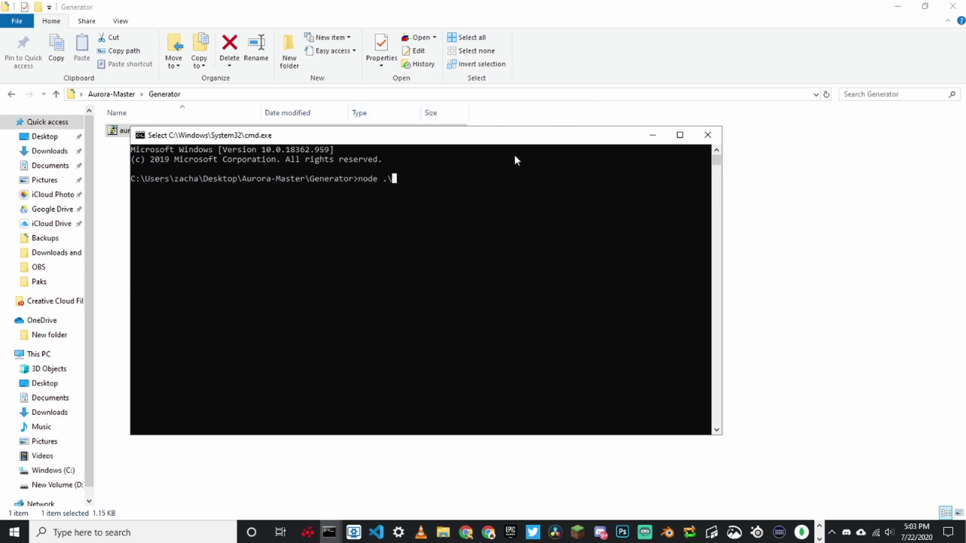
{"action": "left_click_drag", "start_coordinate": [445, 136], "coordinate": [471, 181]}
{"action": "type", "text": "aurora-gene"}
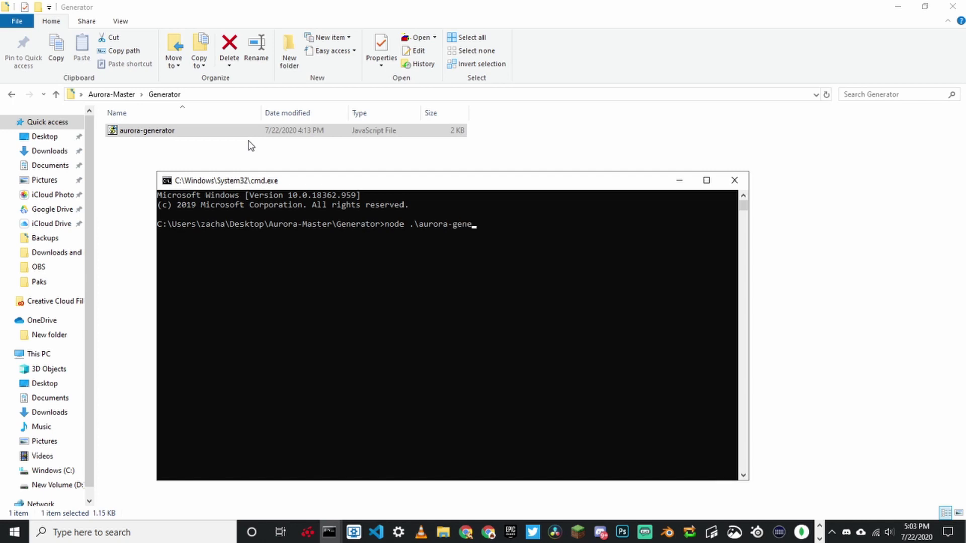
{"action": "type", "text": "rator"}
{"action": "key", "text": "Return"}
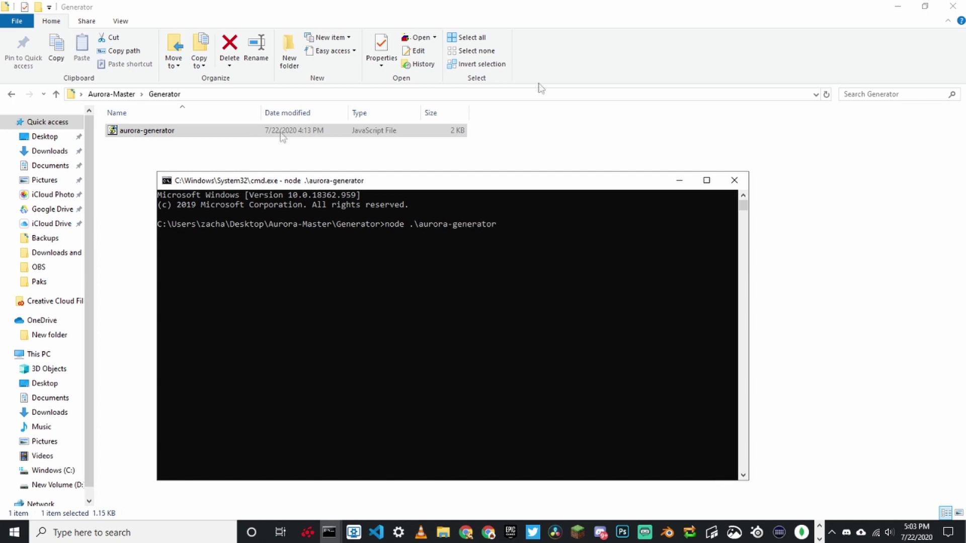
Close the console windows and select the new cosmetics.json and variants.json files in Generator.
{"action": "left_click_drag", "start_coordinate": [355, 183], "coordinate": [420, 183]}
{"action": "left_click_drag", "start_coordinate": [157, 169], "coordinate": [151, 142]}
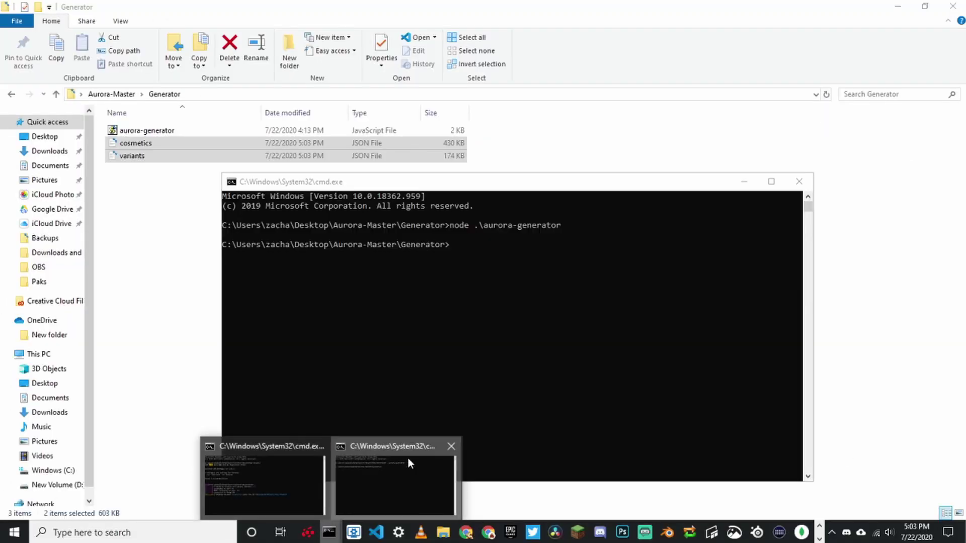
{"action": "left_click", "coordinate": [408, 457]}
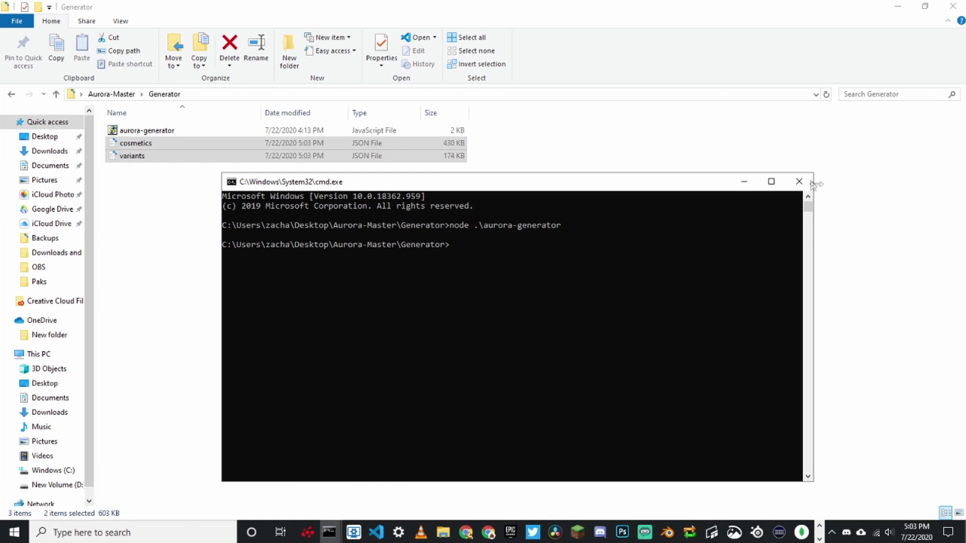
{"action": "left_click", "coordinate": [802, 182]}
{"action": "left_click", "coordinate": [340, 542]}
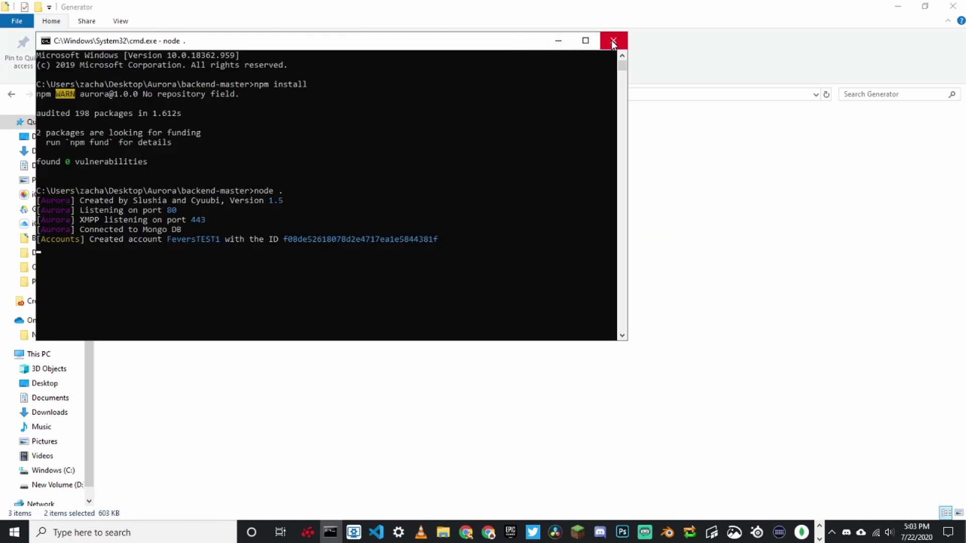
{"action": "left_click", "coordinate": [614, 39]}
{"action": "left_click", "coordinate": [264, 149]}
{"action": "left_click_drag", "start_coordinate": [166, 196], "coordinate": [151, 155]}
Open cosmetics.json in Notepad++ from its right-click menu.
{"action": "left_click", "coordinate": [147, 146]}
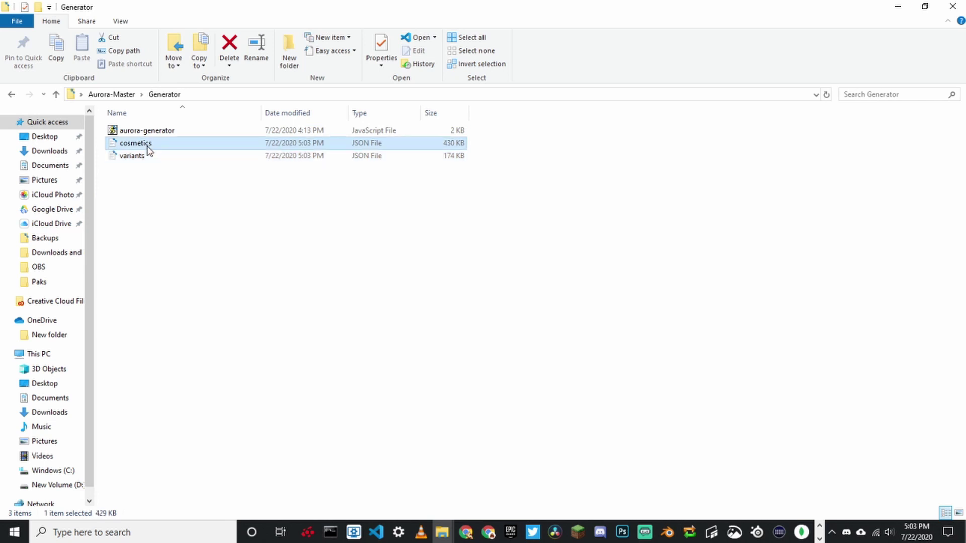
{"action": "right_click", "coordinate": [147, 145]}
{"action": "left_click", "coordinate": [201, 196]}
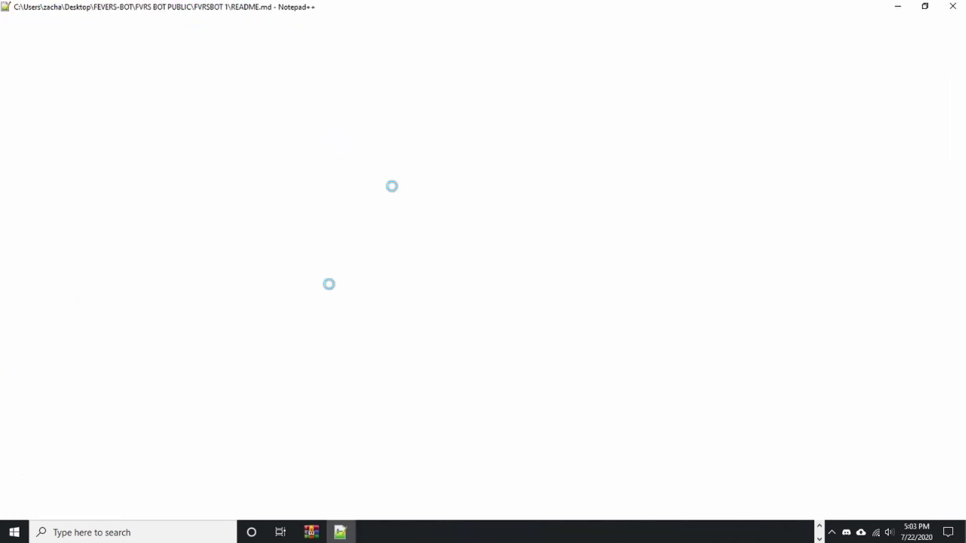
{"action": "scroll", "coordinate": [457, 381], "scroll_direction": "down", "scroll_amount": 3}
{"action": "scroll", "coordinate": [458, 381], "scroll_direction": "down", "scroll_amount": 20}
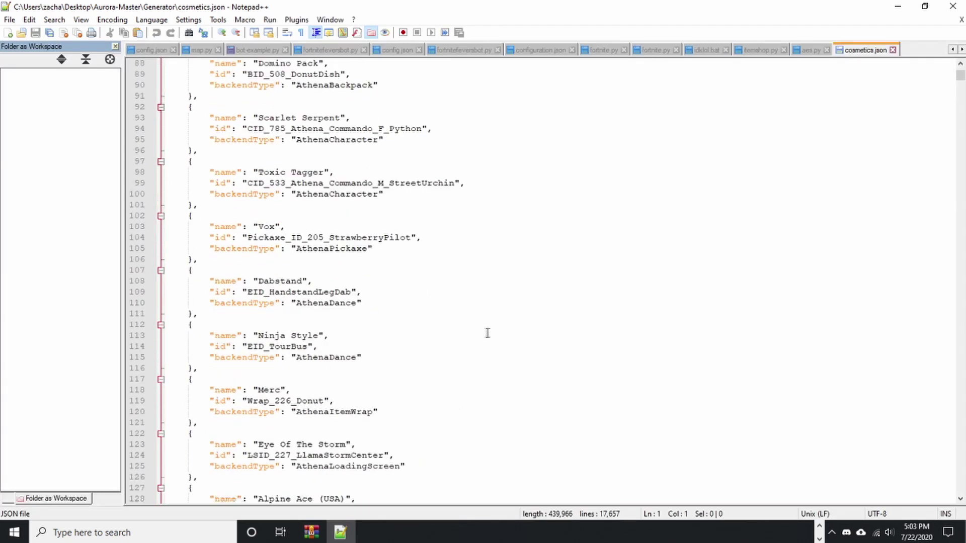
Scroll through the cosmetic entries to Pack Leader, then select both JSON files in Generator.
{"action": "left_click", "coordinate": [388, 251]}
{"action": "left_click_drag", "start_coordinate": [351, 252], "coordinate": [216, 112]}
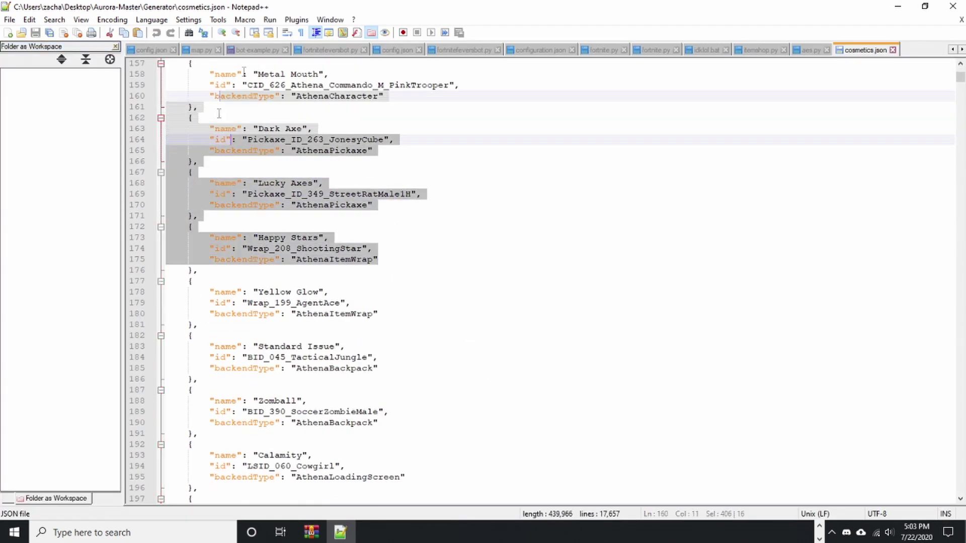
{"action": "scroll", "coordinate": [524, 293], "scroll_direction": "up", "scroll_amount": 1}
{"action": "left_click", "coordinate": [524, 282]}
{"action": "left_click_drag", "start_coordinate": [961, 85], "coordinate": [392, 359]}
{"action": "scroll", "coordinate": [392, 359], "scroll_direction": "down", "scroll_amount": 20}
{"action": "scroll", "coordinate": [346, 341], "scroll_direction": "down", "scroll_amount": 15}
{"action": "mouse_move", "coordinate": [453, 379]}
{"action": "left_mouse_down"}
{"action": "mouse_move", "coordinate": [483, 412]}
{"action": "mouse_move", "coordinate": [453, 379]}
{"action": "left_mouse_up"}
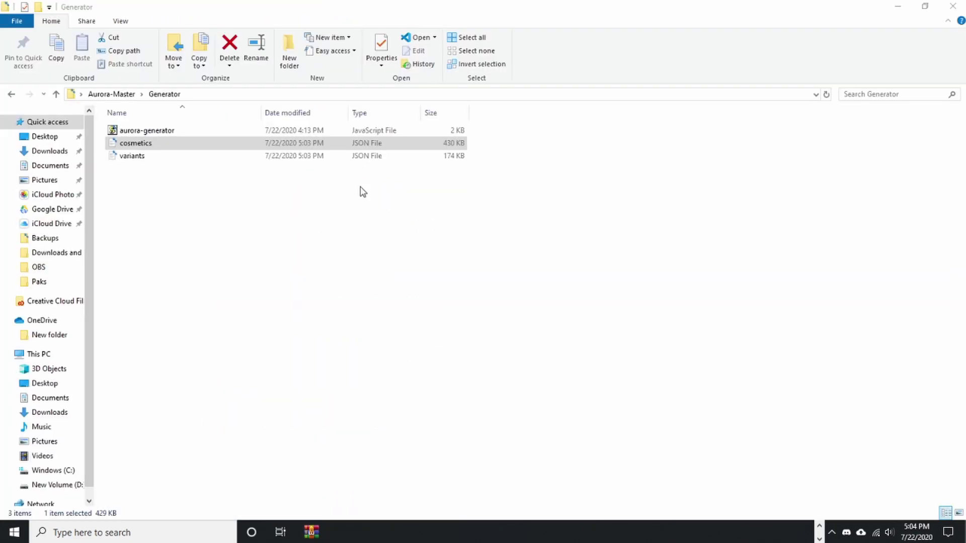
{"action": "left_click_drag", "start_coordinate": [288, 195], "coordinate": [184, 143]}
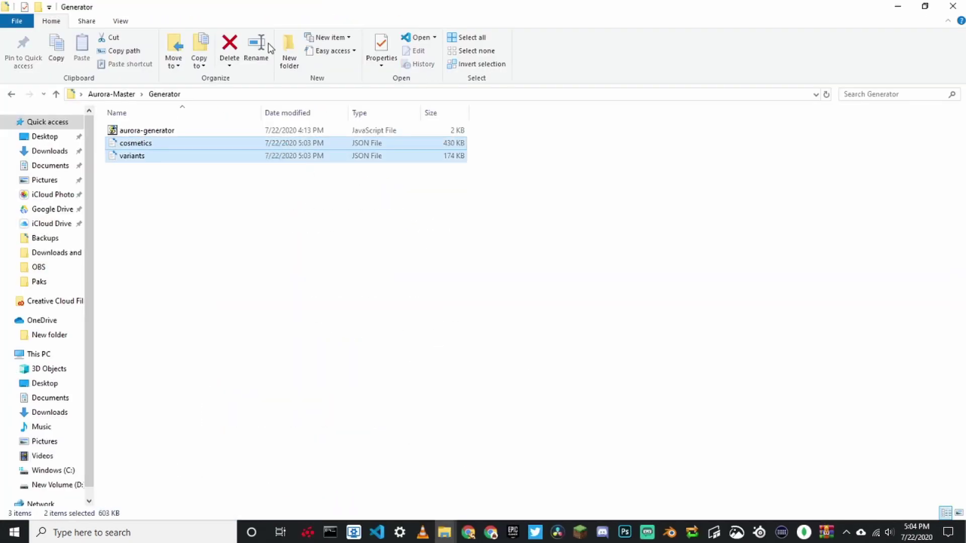
Paste the generated cosmetics and variants files into backend-master's cache folder, replacing the old copies.
{"action": "left_click", "coordinate": [113, 94]}
{"action": "double_click", "coordinate": [133, 130]}
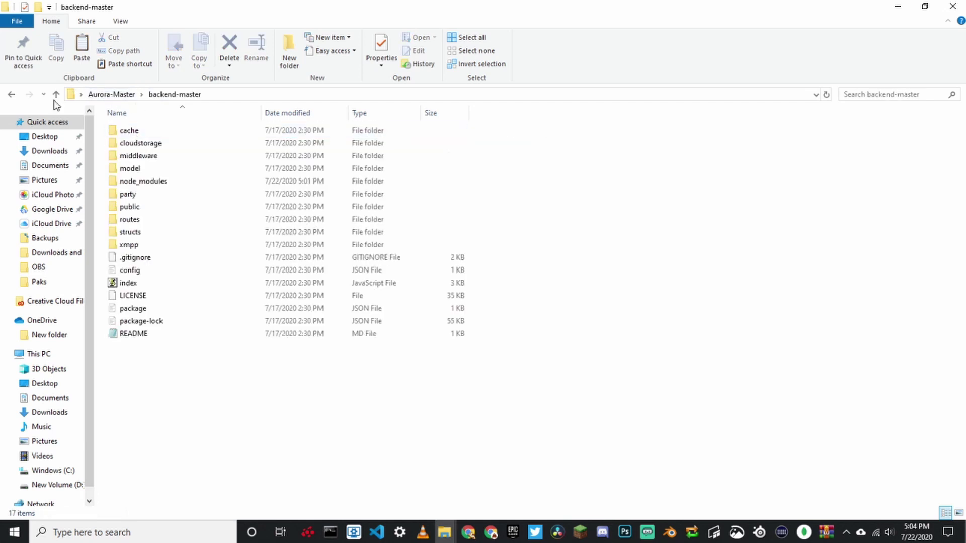
{"action": "double_click", "coordinate": [132, 130]}
{"action": "key", "text": "ctrl+v"}
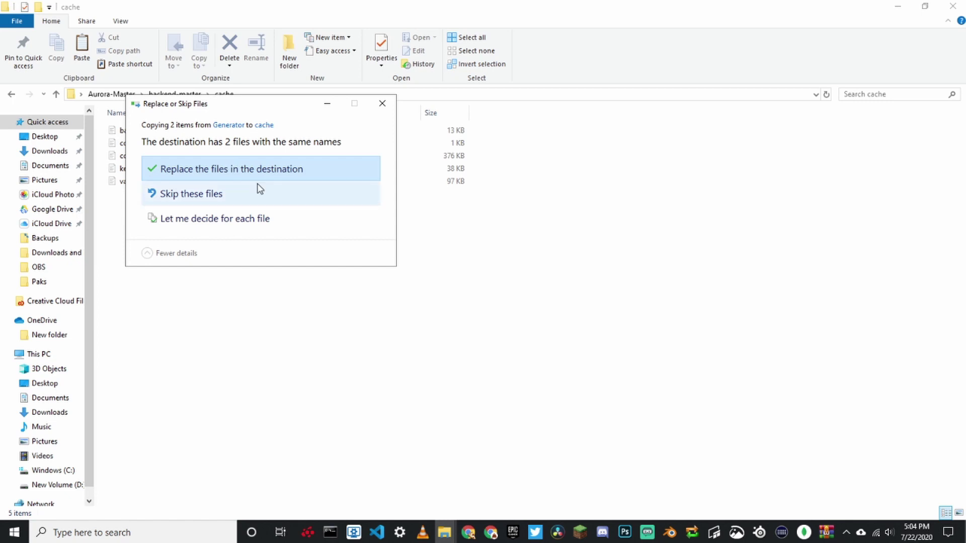
{"action": "left_click", "coordinate": [265, 167]}
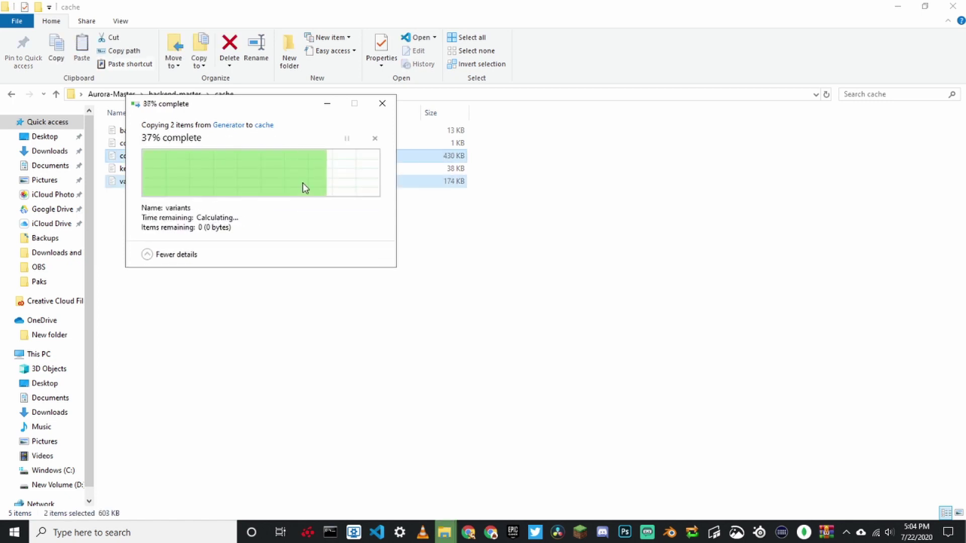
{"action": "left_click", "coordinate": [97, 96]}
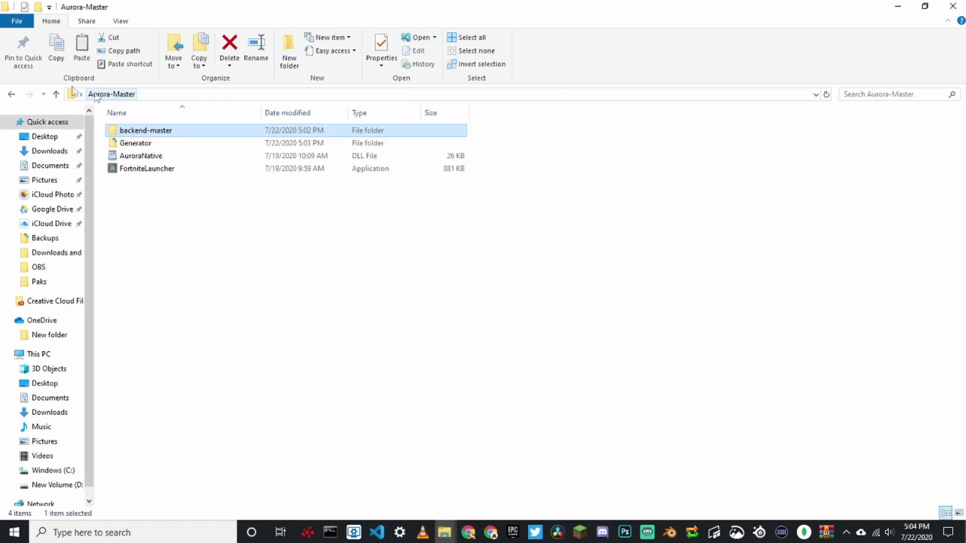
Open a Command Prompt in backend-master and run npm install.
{"action": "double_click", "coordinate": [182, 135]}
{"action": "left_click", "coordinate": [302, 94]}
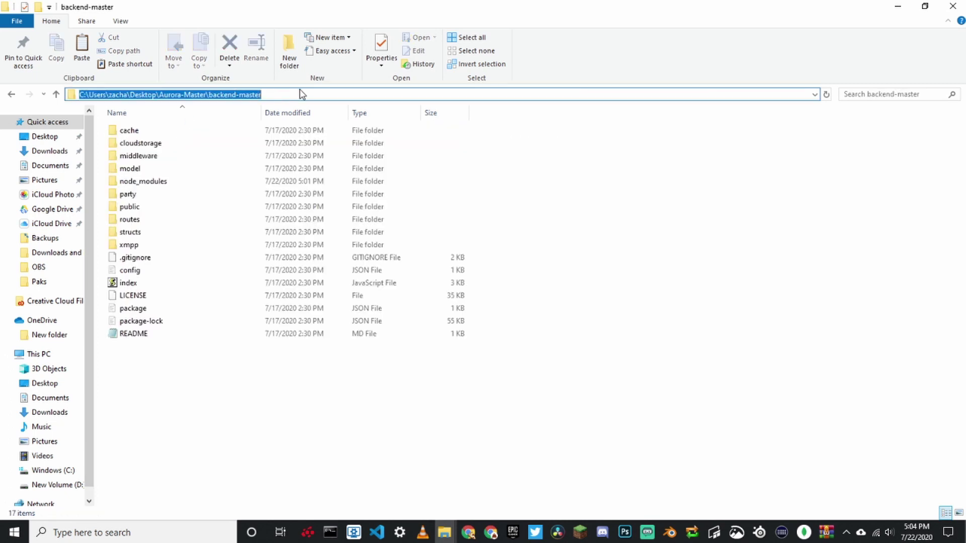
{"action": "type", "text": "cmd"}
{"action": "key", "text": "Return"}
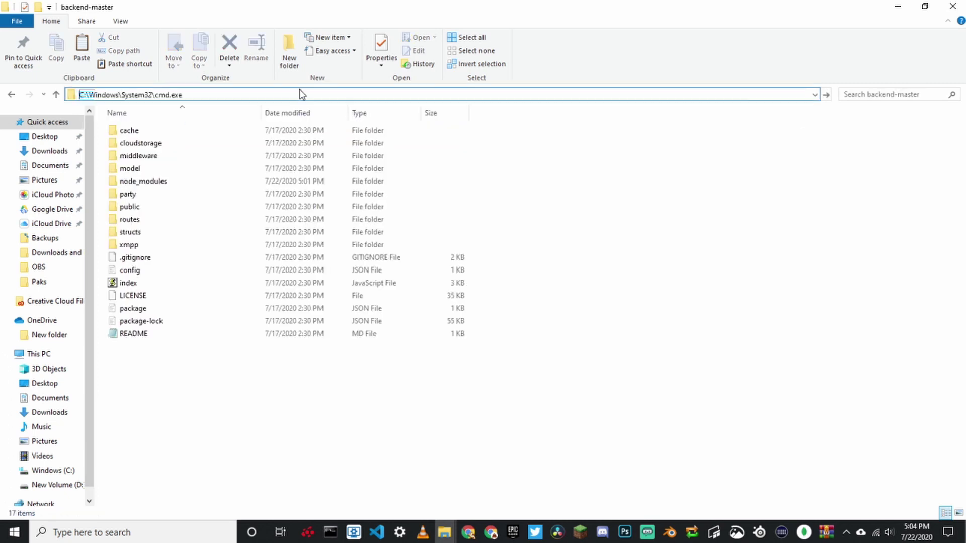
{"action": "type", "text": "npm install"}
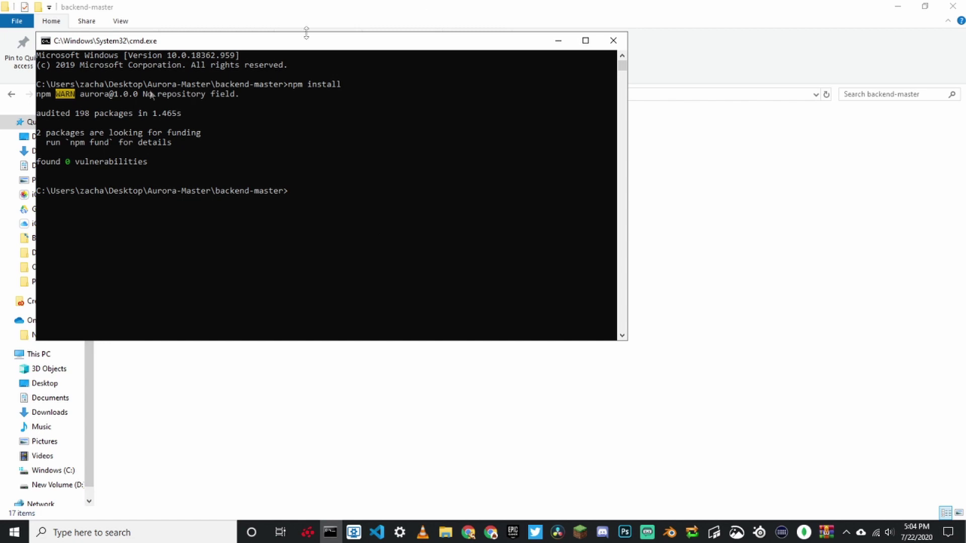
Start the Aurora backend with node . and confirm it connects to Mongo DB on port 80.
{"action": "left_click", "coordinate": [157, 167]}
{"action": "left_click", "coordinate": [183, 132]}
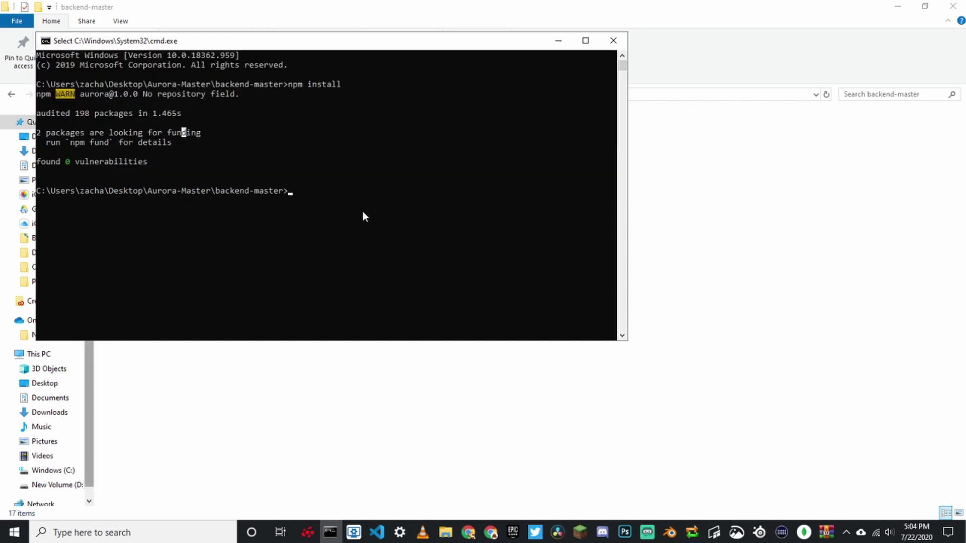
{"action": "key", "text": "Escape"}
{"action": "type", "text": "node ."}
{"action": "key", "text": "Return"}
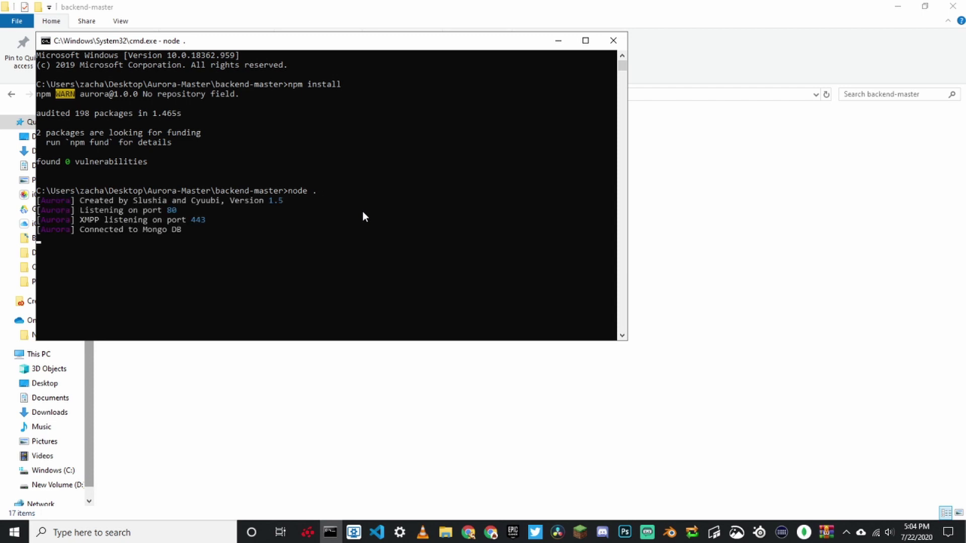
{"action": "left_click_drag", "start_coordinate": [125, 211], "coordinate": [280, 229]}
{"action": "left_click", "coordinate": [205, 229]}
{"action": "left_click", "coordinate": [280, 228]}
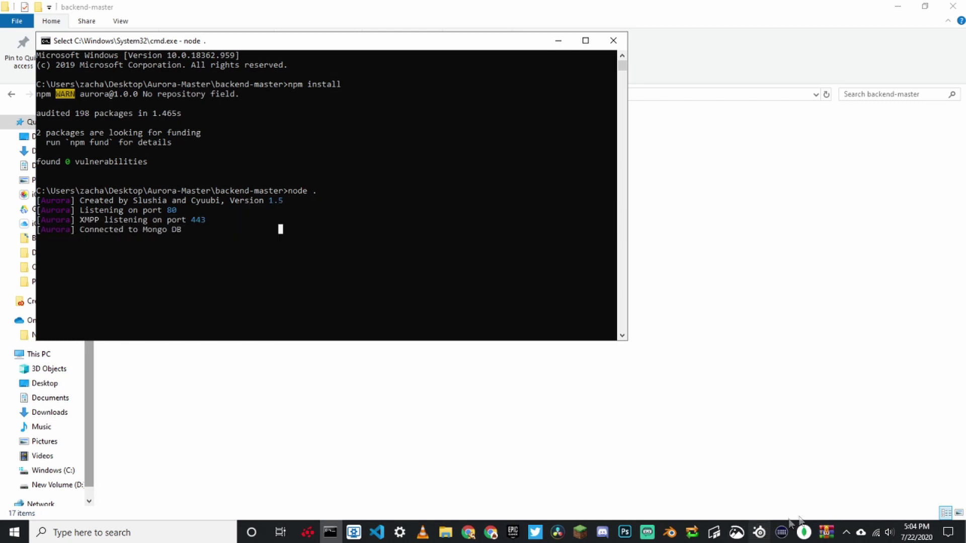
{"action": "left_click", "coordinate": [804, 532]}
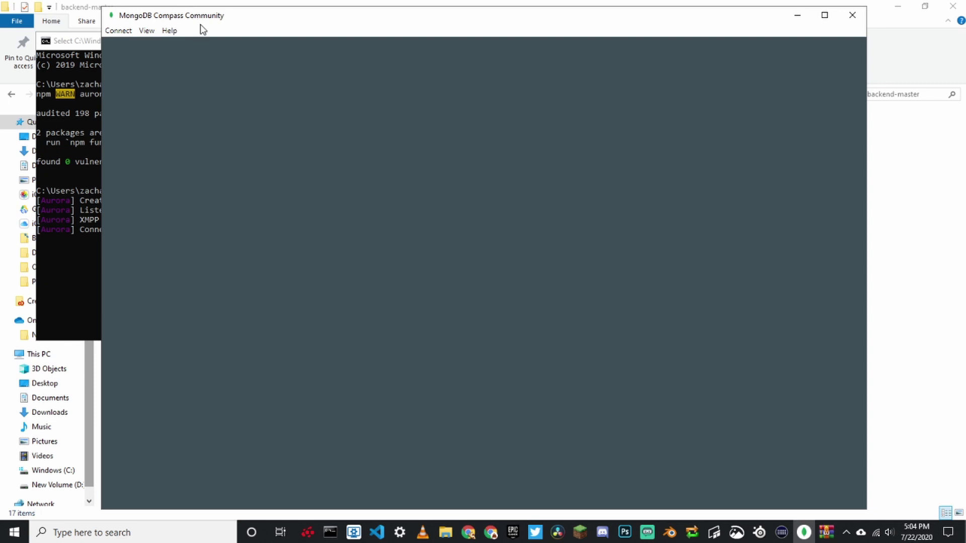
Let MongoDB Compass load to its New Connection screen, then minimize it.
{"action": "left_click_drag", "start_coordinate": [200, 24], "coordinate": [146, 18]}
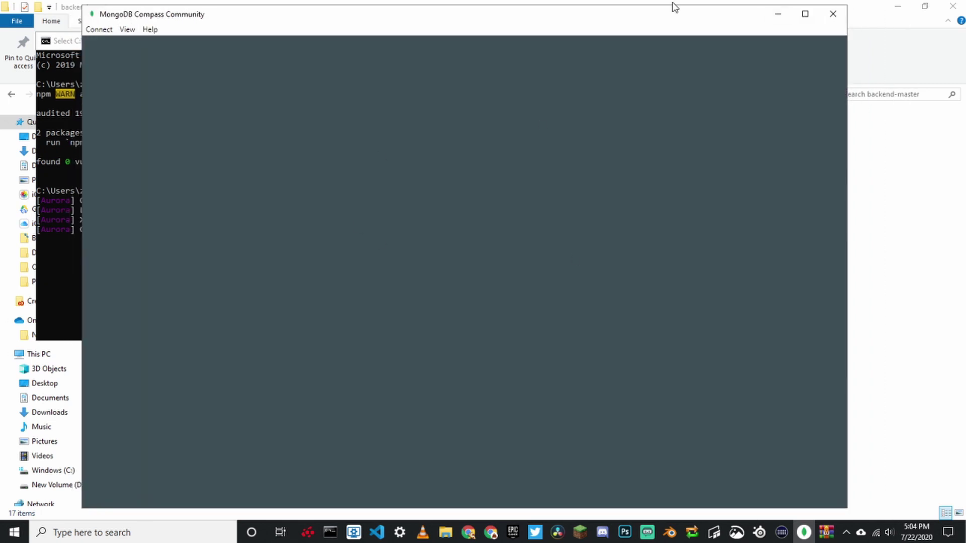
{"action": "left_click", "coordinate": [847, 533]}
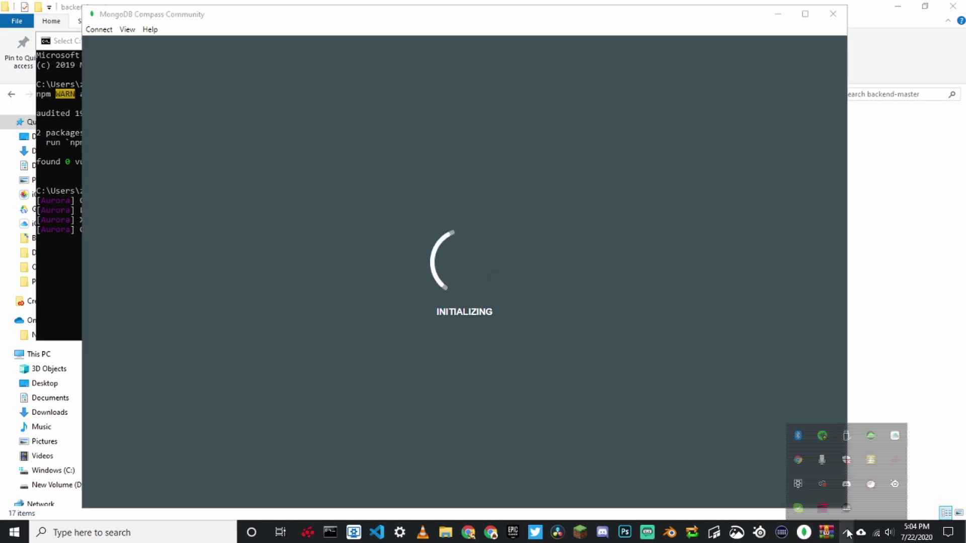
{"action": "right_click", "coordinate": [846, 458]}
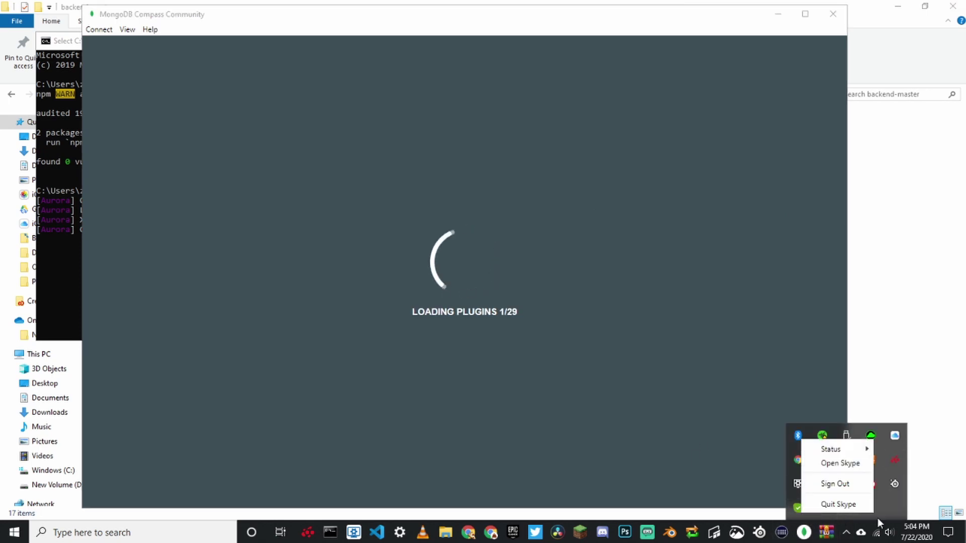
{"action": "key", "text": "Escape"}
{"action": "left_click", "coordinate": [481, 164]}
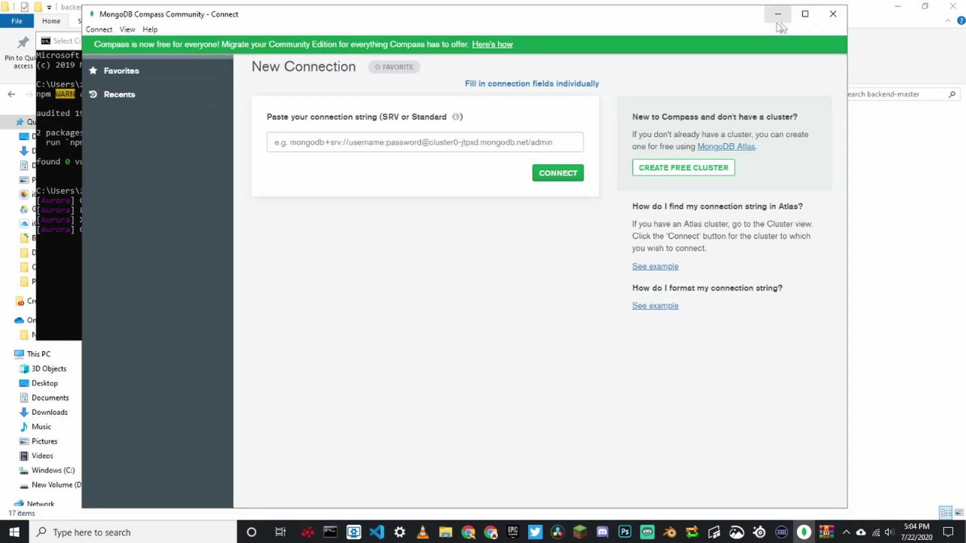
{"action": "left_click", "coordinate": [777, 15]}
{"action": "left_click_drag", "start_coordinate": [280, 211], "coordinate": [69, 232]}
Open the Aurora localhost homepage in a new Chrome tab.
{"action": "left_click", "coordinate": [558, 40]}
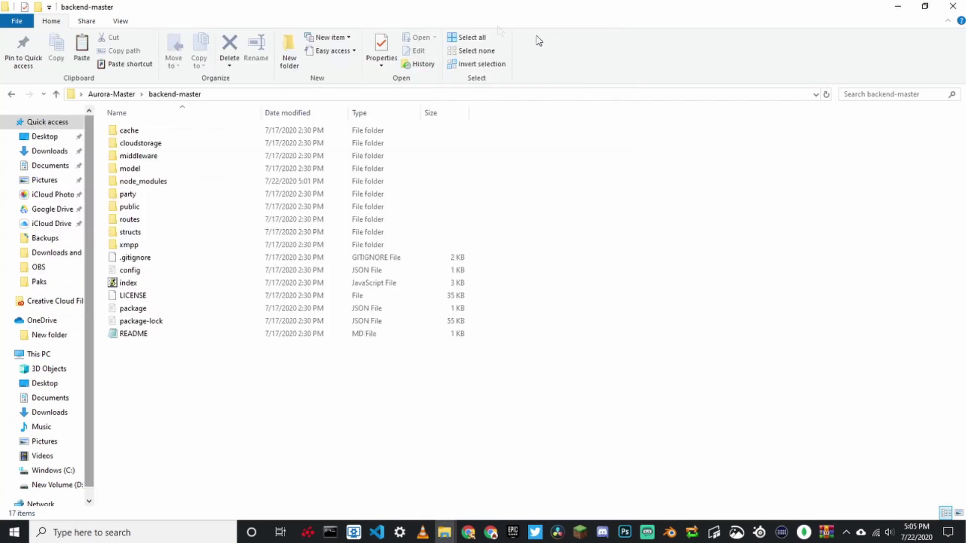
{"action": "left_click", "coordinate": [469, 533]}
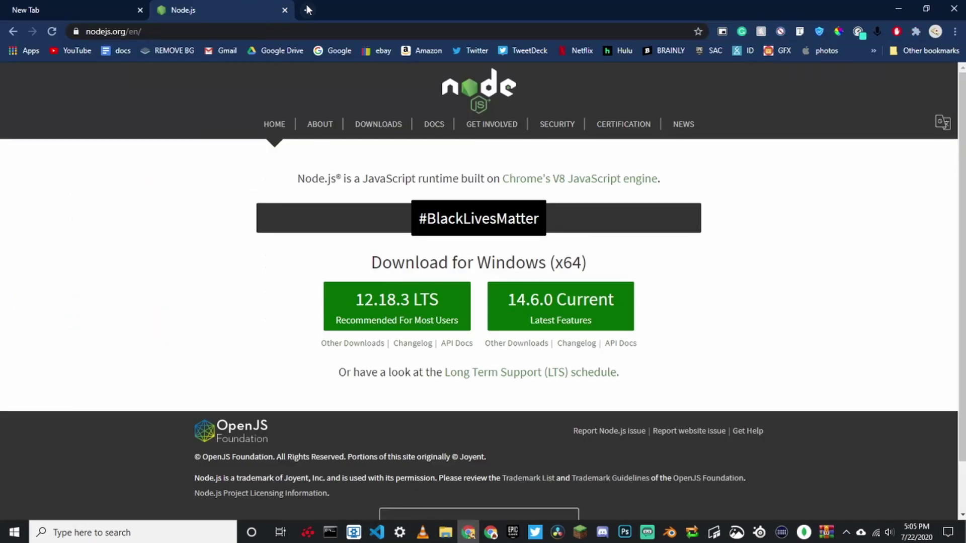
{"action": "left_click", "coordinate": [307, 10]}
{"action": "type", "text": "local"}
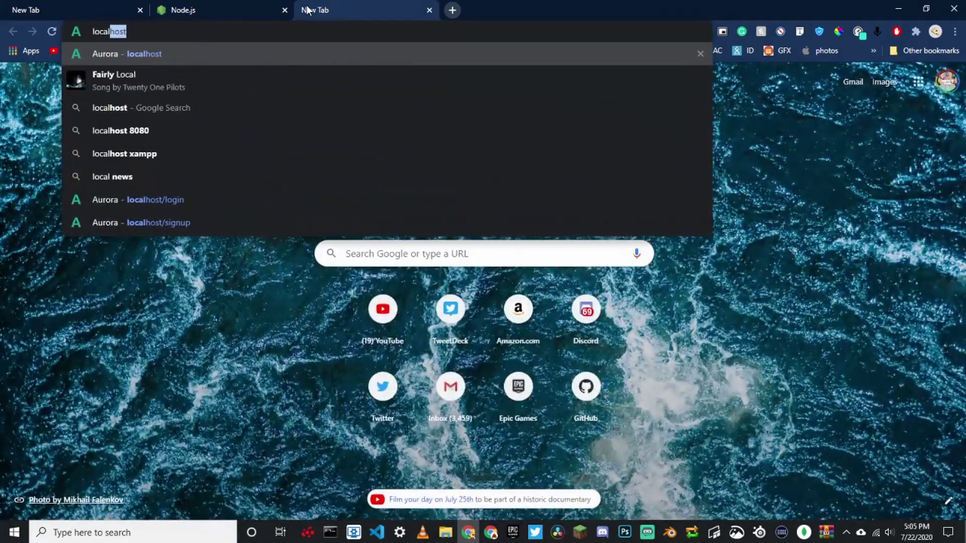
{"action": "type", "text": "host"}
{"action": "key", "text": "Return"}
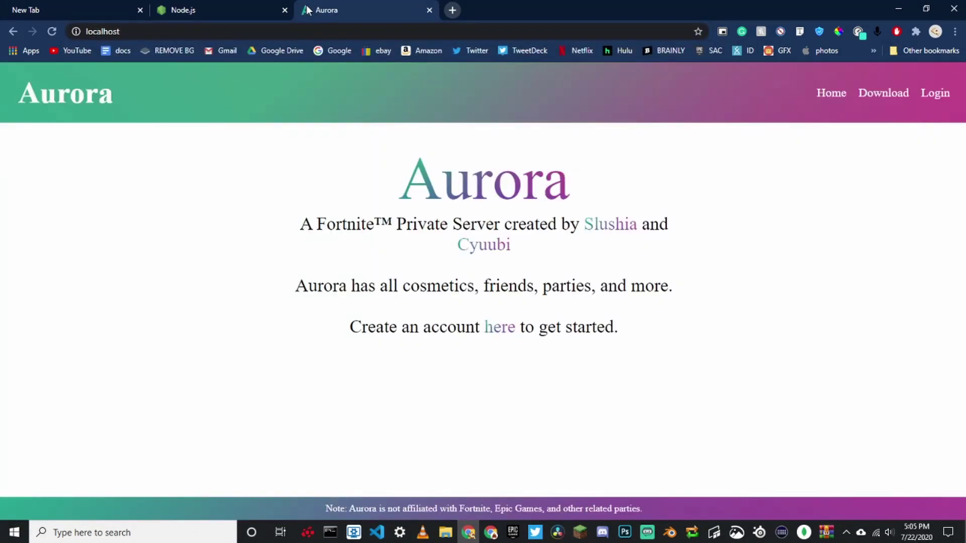
{"action": "left_click_drag", "start_coordinate": [413, 151], "coordinate": [750, 170]}
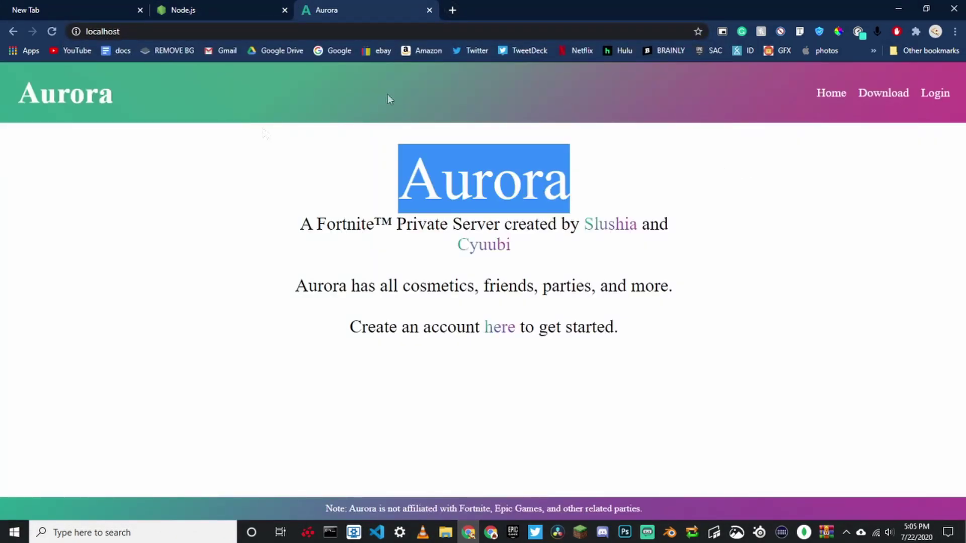
{"action": "left_click", "coordinate": [410, 185]}
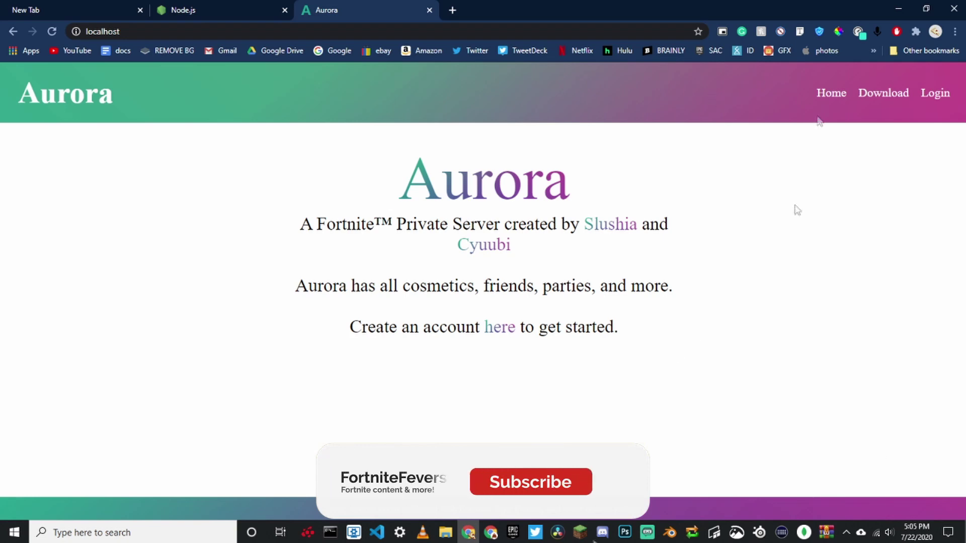
Go from Login to the Aurora Sign Up page, then open 10minemail.com in a new tab.
{"action": "left_click", "coordinate": [931, 96]}
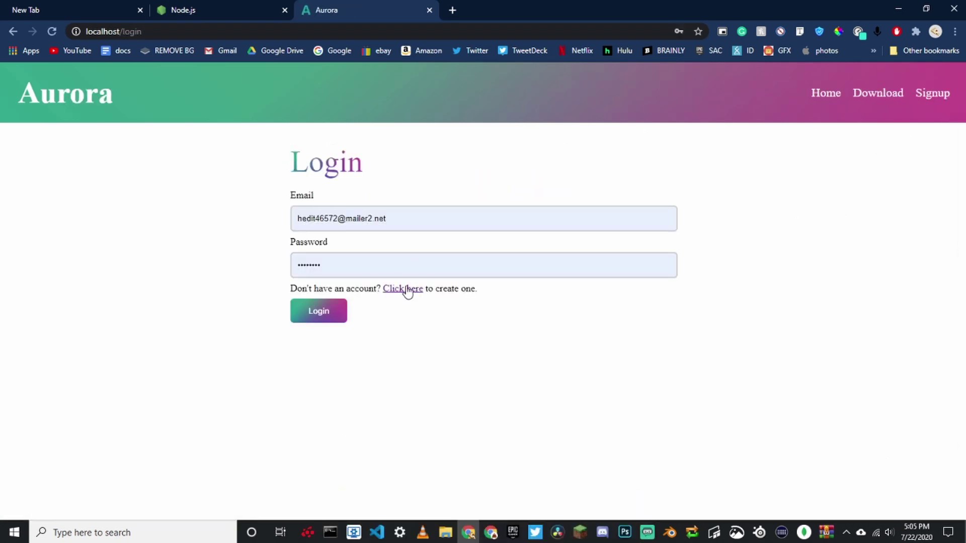
{"action": "left_click", "coordinate": [408, 290]}
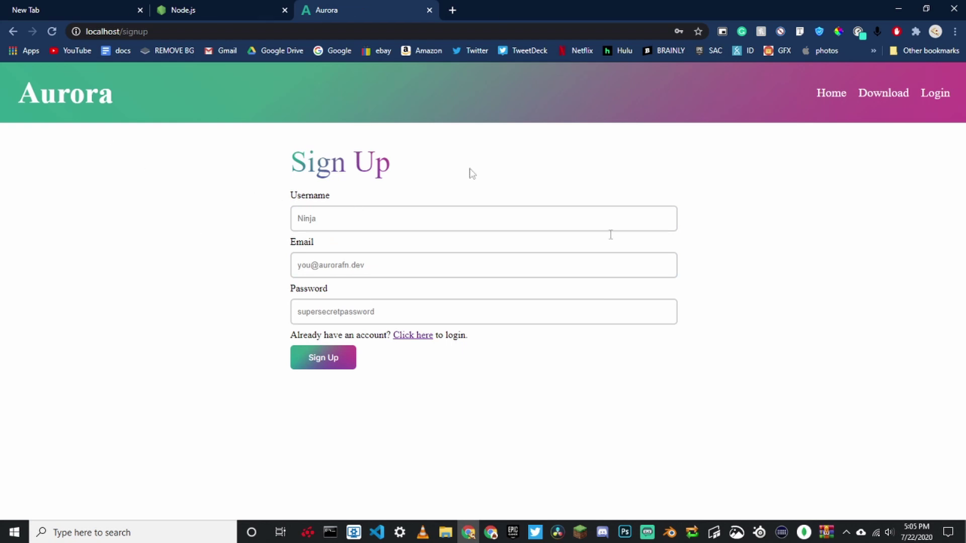
{"action": "left_click", "coordinate": [561, 215]}
{"action": "left_click", "coordinate": [491, 273]}
{"action": "left_click", "coordinate": [813, 409]}
{"action": "left_click", "coordinate": [453, 10]}
{"action": "type", "text": "10"}
{"action": "key", "text": "Return"}
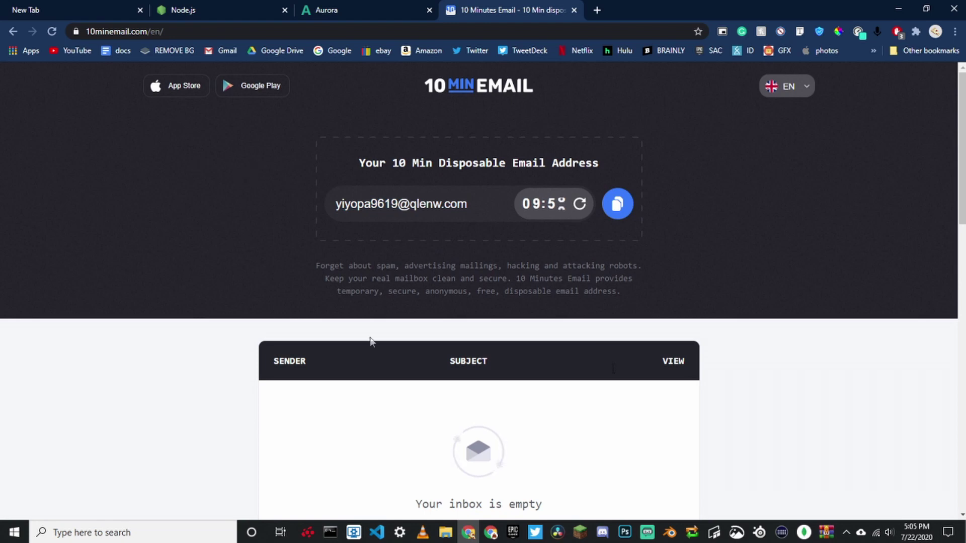
Put the copied disposable e-mail address into the Sign Up form and enter a password.
{"action": "left_click", "coordinate": [617, 204]}
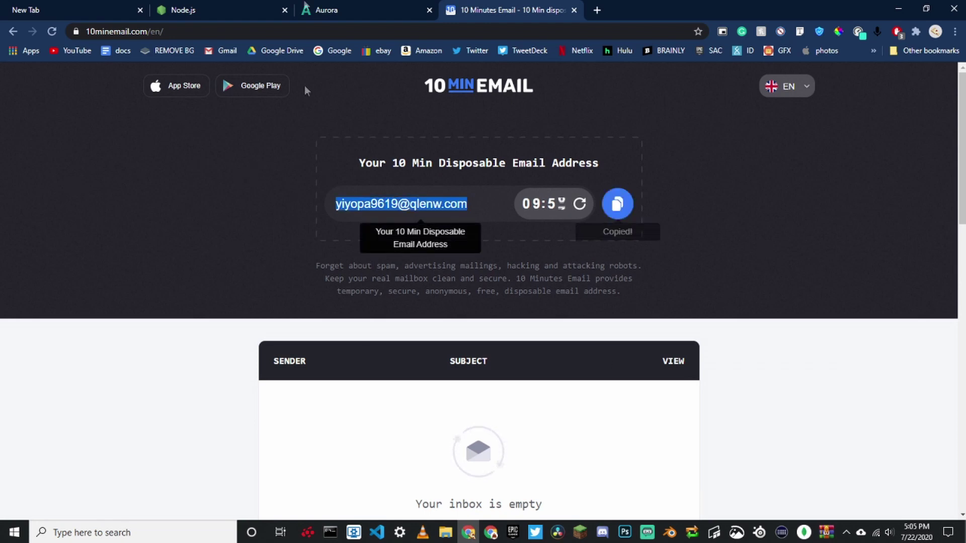
{"action": "left_click", "coordinate": [326, 11]}
{"action": "left_click", "coordinate": [346, 257]}
{"action": "left_click", "coordinate": [409, 302]}
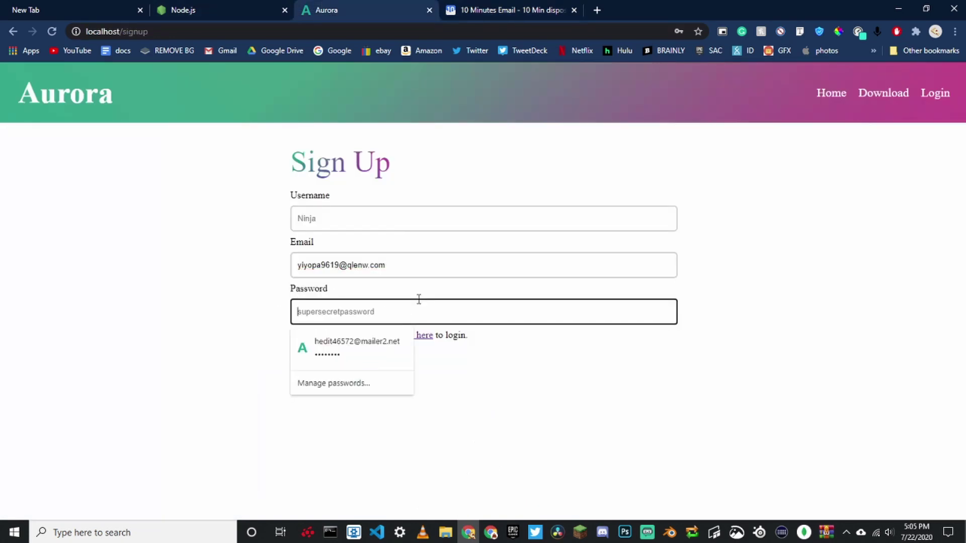
{"action": "type", "text": "s"}
{"action": "key", "text": "BackSpace"}
{"action": "key", "text": "BackSpace"}
{"action": "type", "text": "test"}
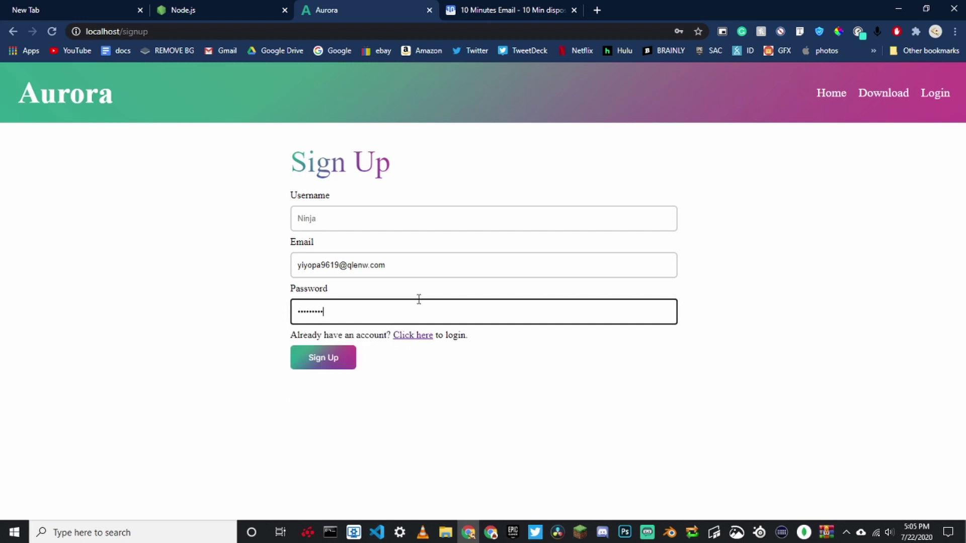
{"action": "key", "text": "ctrl+a"}
{"action": "type", "text": "tes"}
Enter a test username, submit the Sign Up form, and close the Aurora tab.
{"action": "left_click", "coordinate": [426, 222]}
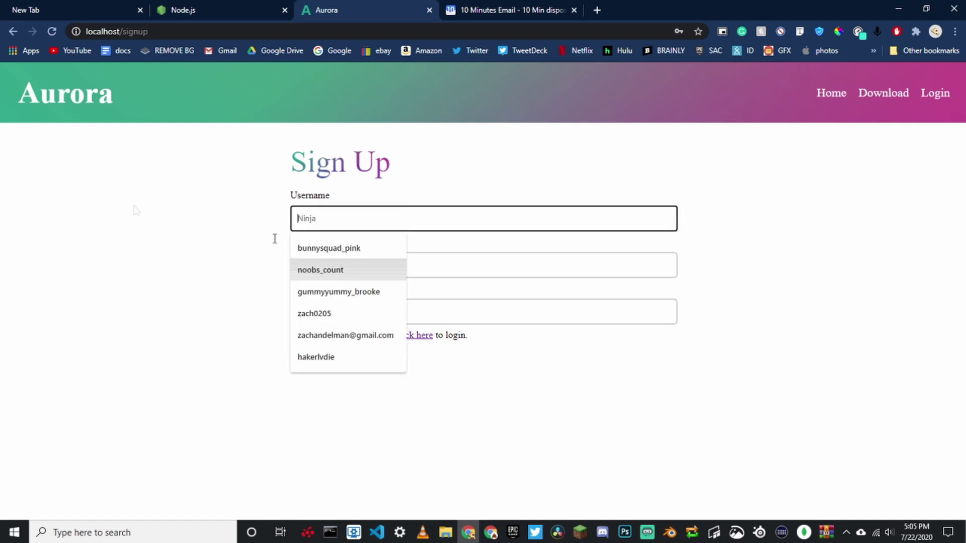
{"action": "left_click", "coordinate": [566, 316]}
{"action": "left_click", "coordinate": [412, 200]}
{"action": "left_click", "coordinate": [425, 213]}
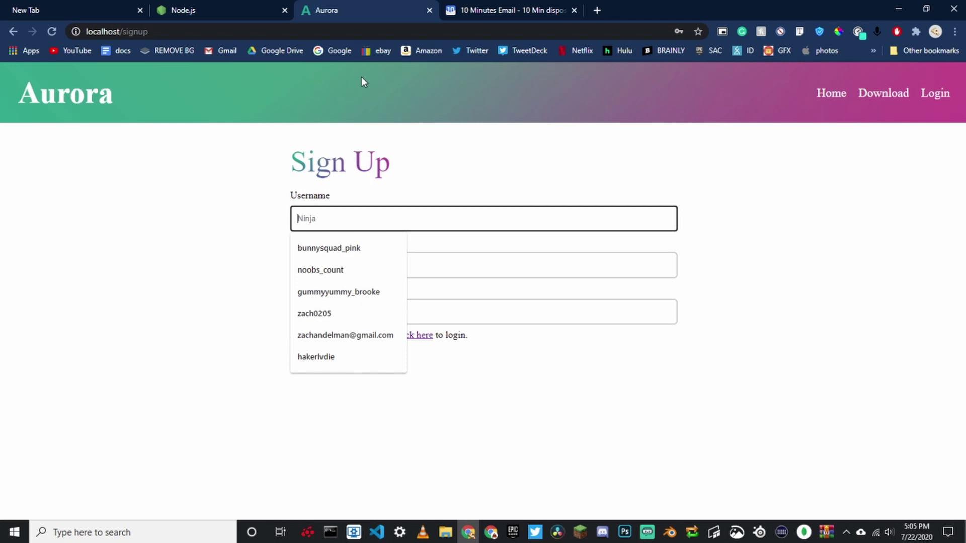
{"action": "type", "text": "TestVi"}
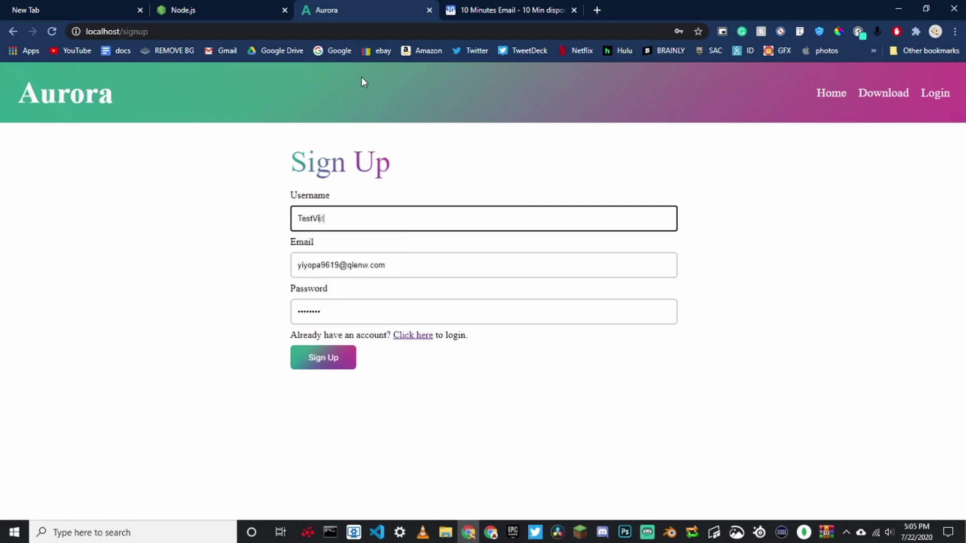
{"action": "type", "text": "deo12345"}
{"action": "left_click", "coordinate": [333, 370]}
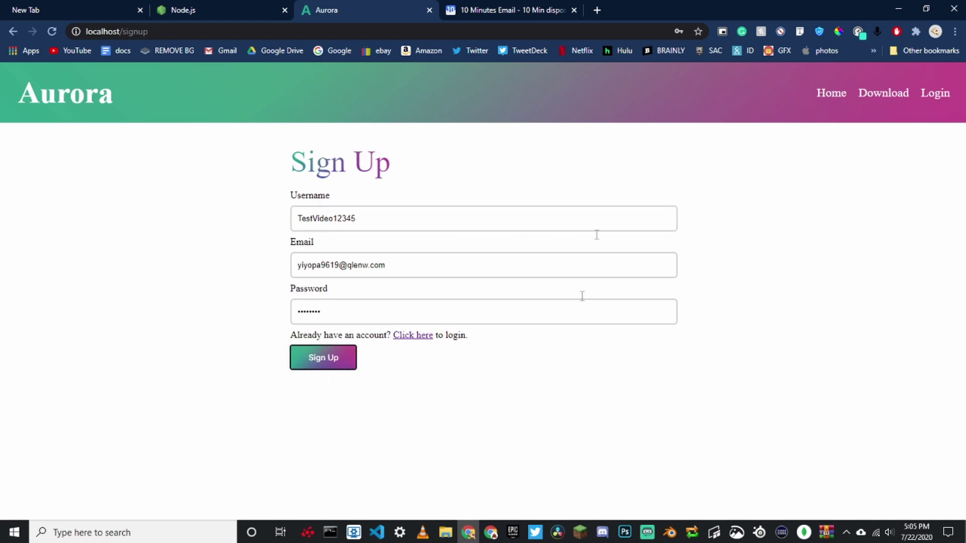
{"action": "left_click", "coordinate": [330, 533]}
{"action": "left_click", "coordinate": [330, 533]}
{"action": "left_click", "coordinate": [428, 11]}
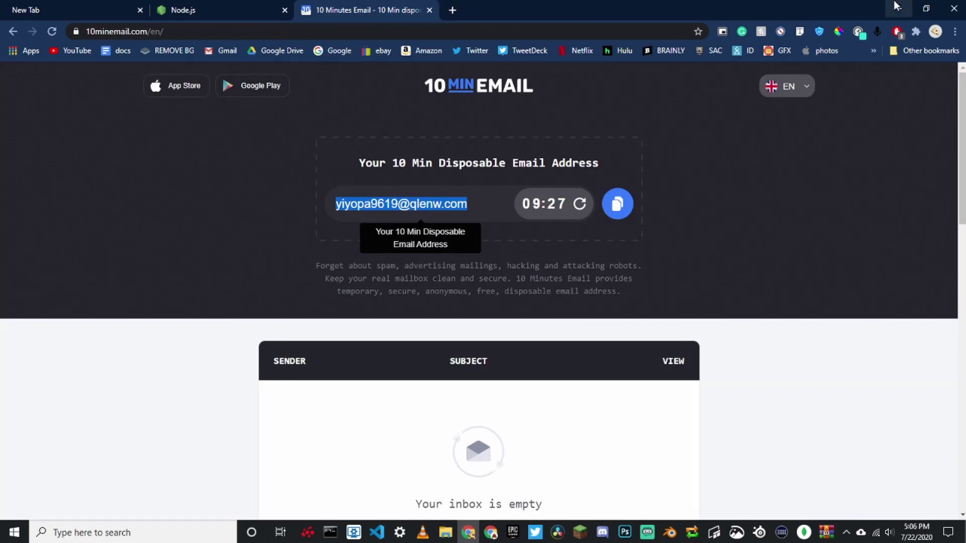
Load localhost in a new tab, then minimize Chrome and close the old command prompt.
{"action": "left_click", "coordinate": [452, 10]}
{"action": "type", "text": "loc"}
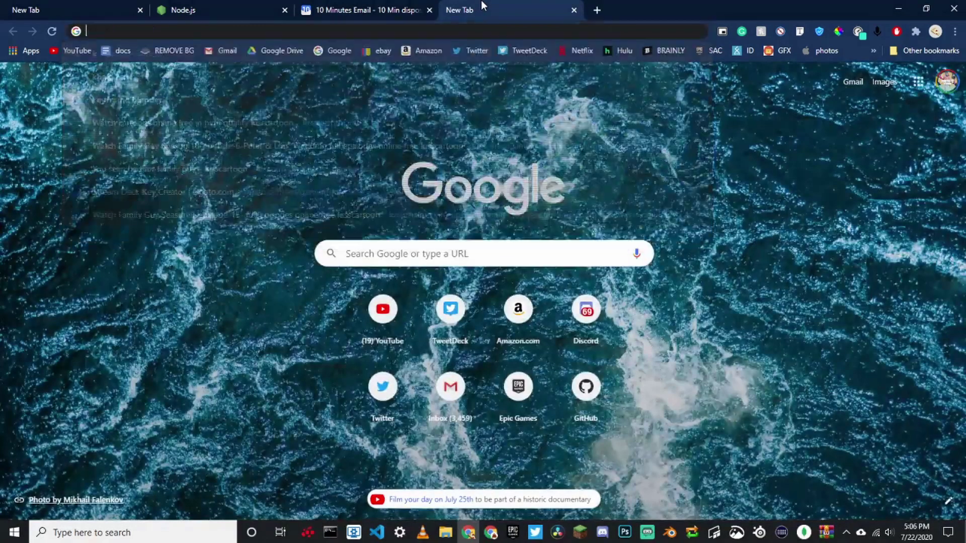
{"action": "key", "text": "Return"}
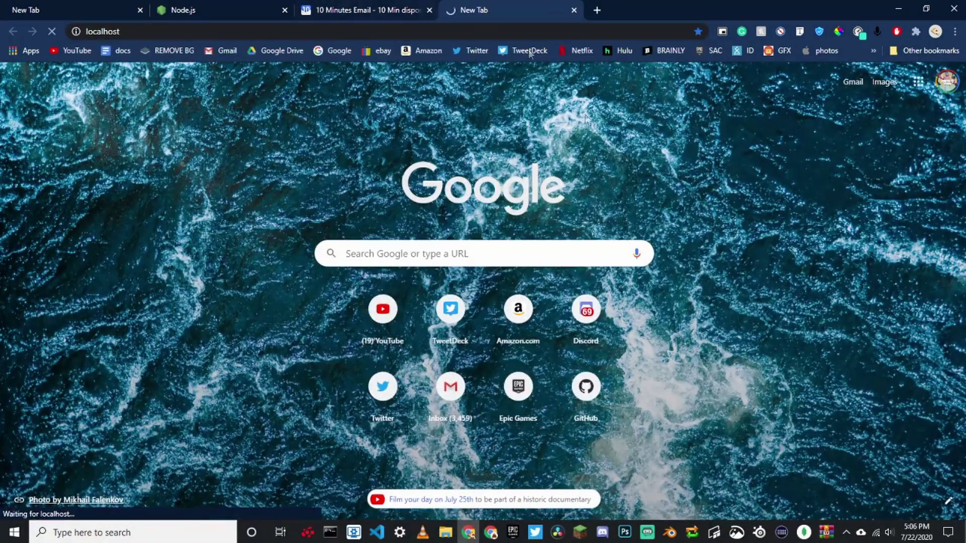
{"action": "left_click", "coordinate": [574, 10]}
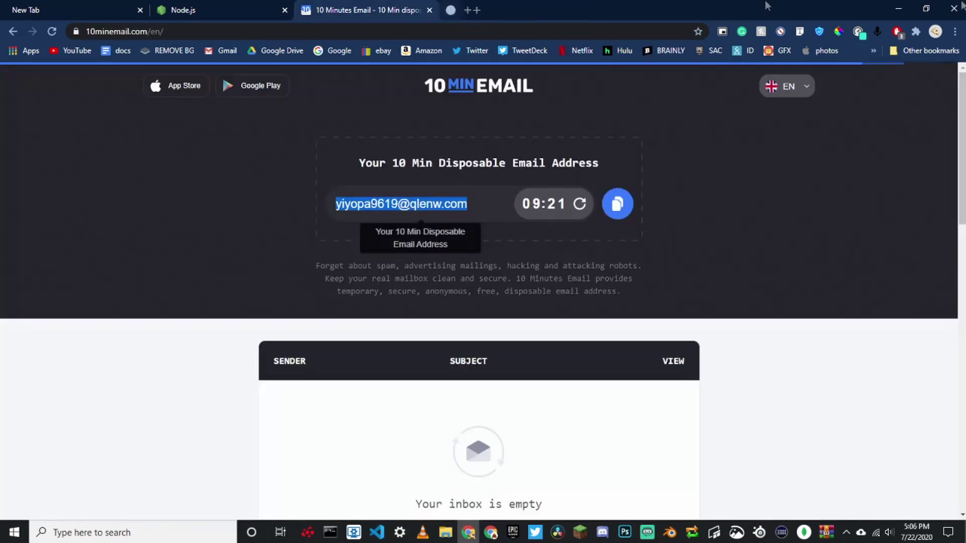
{"action": "left_click", "coordinate": [898, 9]}
{"action": "left_click", "coordinate": [613, 40]}
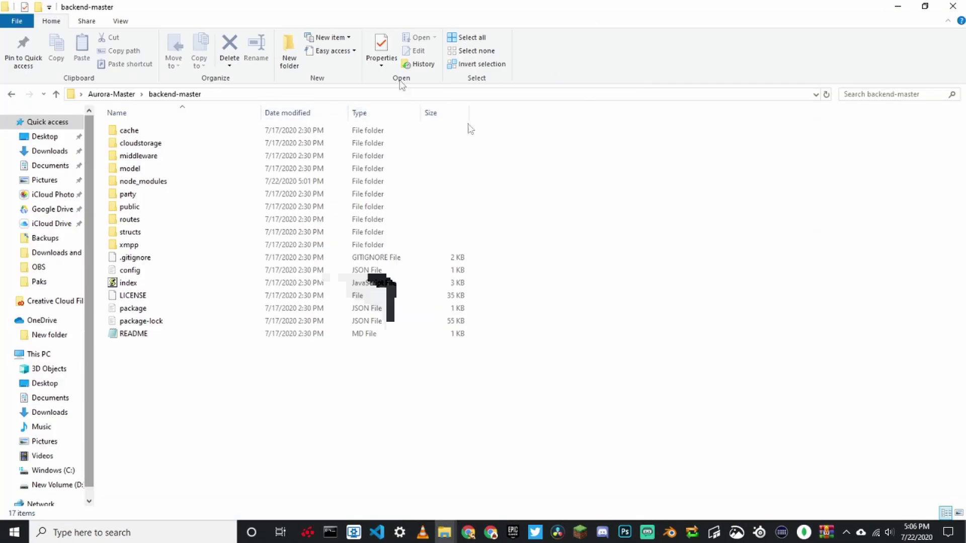
Rerun npm install and node . from a Command Prompt in backend-master.
{"action": "left_click", "coordinate": [262, 97]}
{"action": "type", "text": "cmd"}
{"action": "key", "text": "Return"}
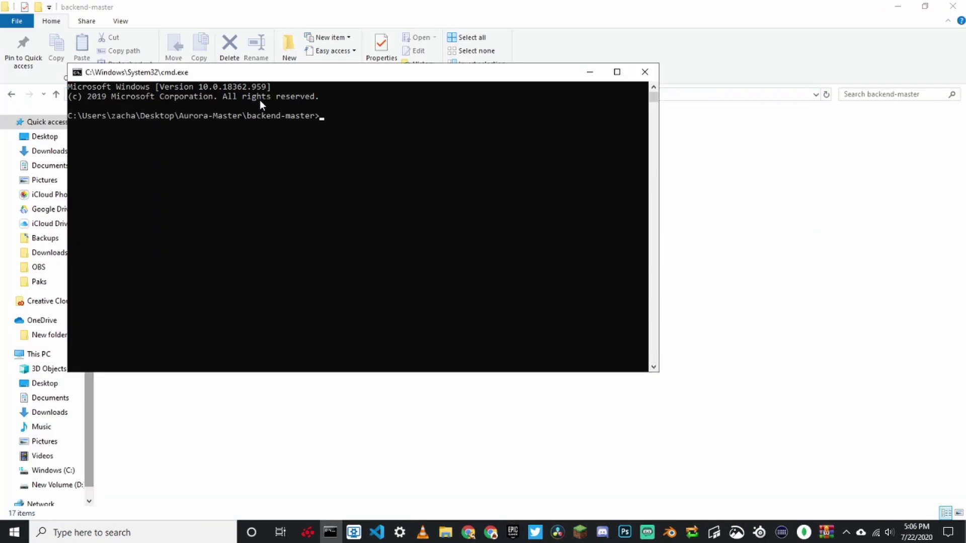
{"action": "type", "text": "npm install"}
{"action": "key", "text": "Return"}
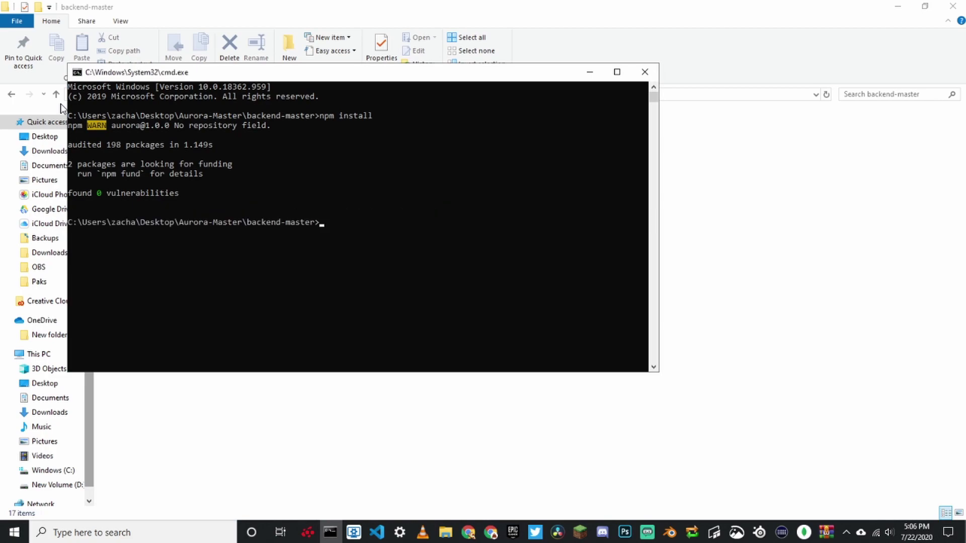
{"action": "type", "text": "node ."}
{"action": "key", "text": "Return"}
{"action": "left_click", "coordinate": [468, 532]}
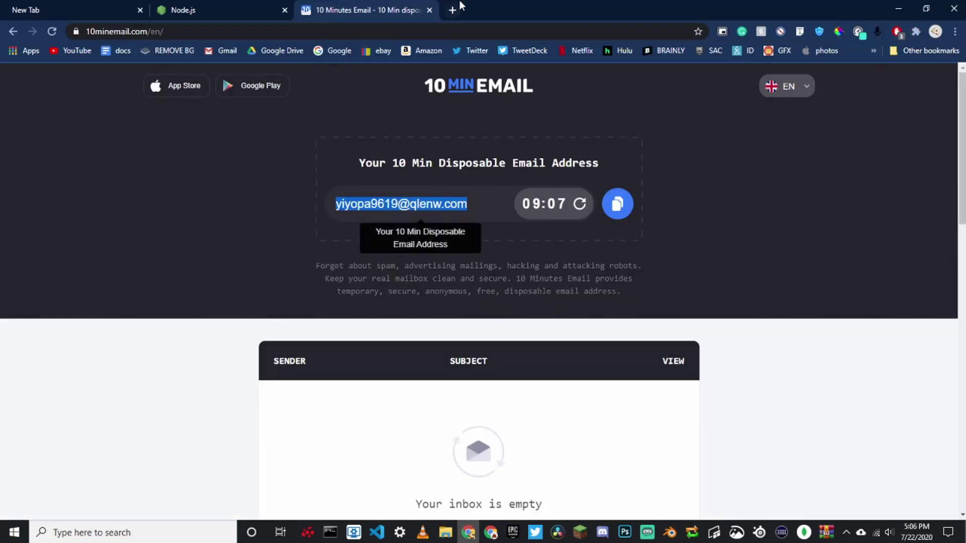
{"action": "left_click", "coordinate": [459, 7]}
Load the Aurora site at localhost and go to its sign-up page.
{"action": "type", "text": "localhost"}
{"action": "key", "text": "Return"}
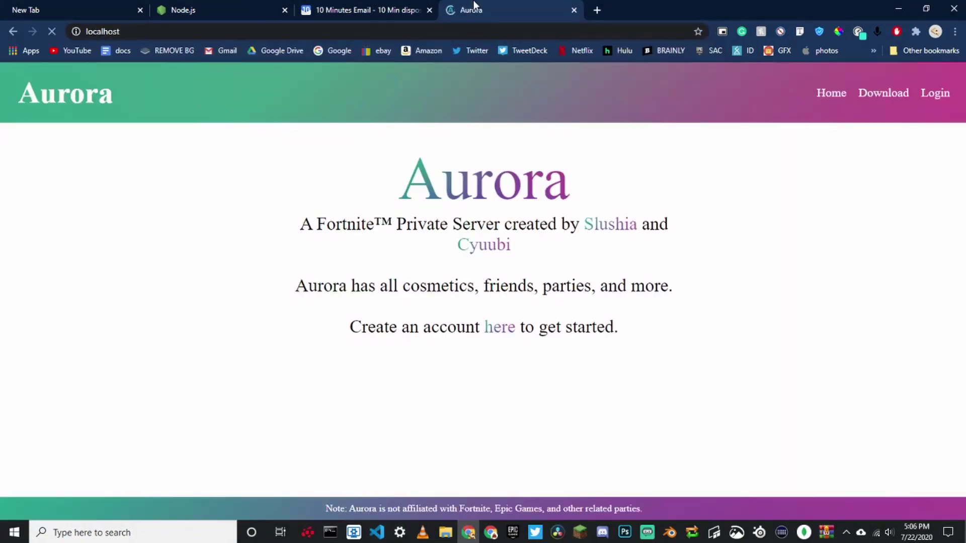
{"action": "left_click", "coordinate": [948, 100]}
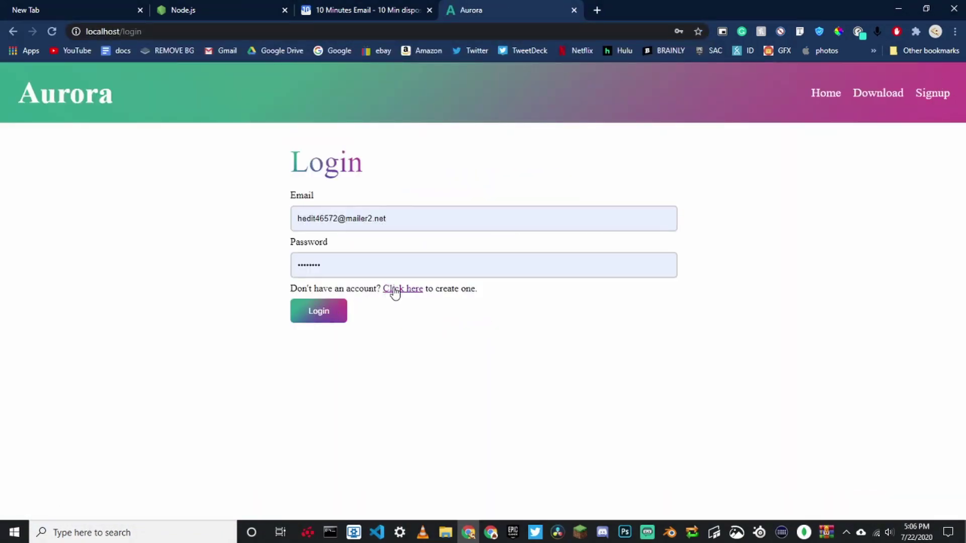
{"action": "left_click", "coordinate": [395, 289]}
Register a new account with a test username, the pasted disposable email and a password.
{"action": "left_click", "coordinate": [390, 213]}
{"action": "left_click", "coordinate": [468, 274]}
{"action": "key", "text": "ctrl+v"}
{"action": "left_click", "coordinate": [444, 284]}
{"action": "left_click", "coordinate": [535, 311]}
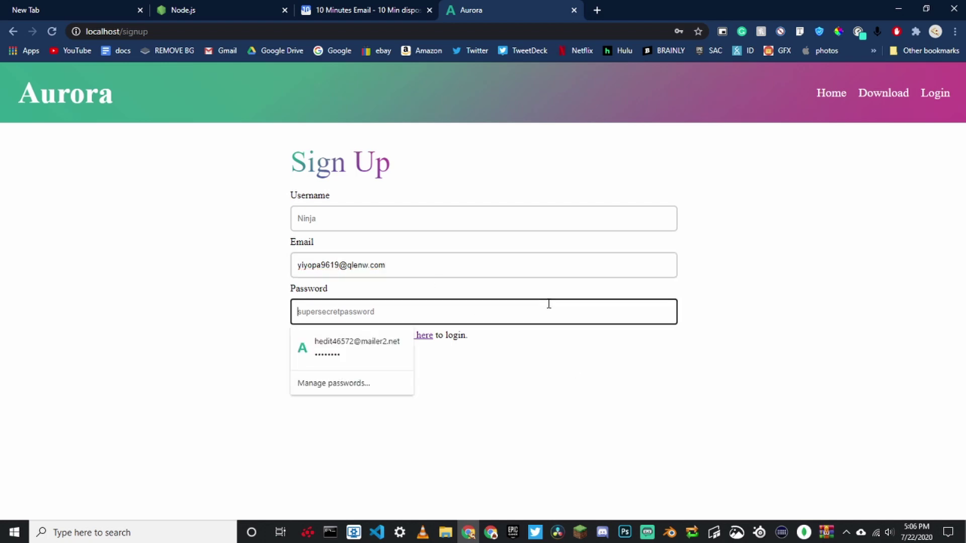
{"action": "type", "text": "pard"}
{"action": "left_click", "coordinate": [500, 215]}
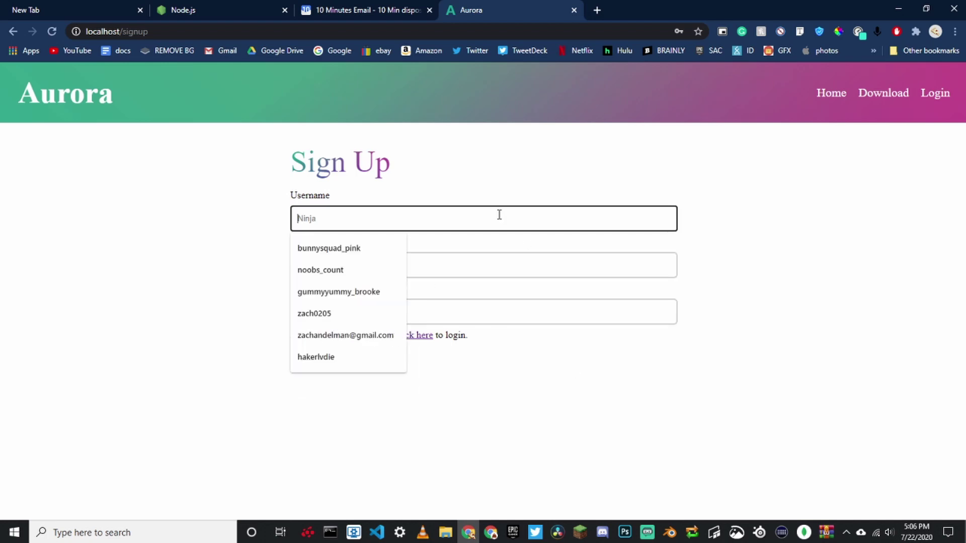
{"action": "type", "text": "Tets"}
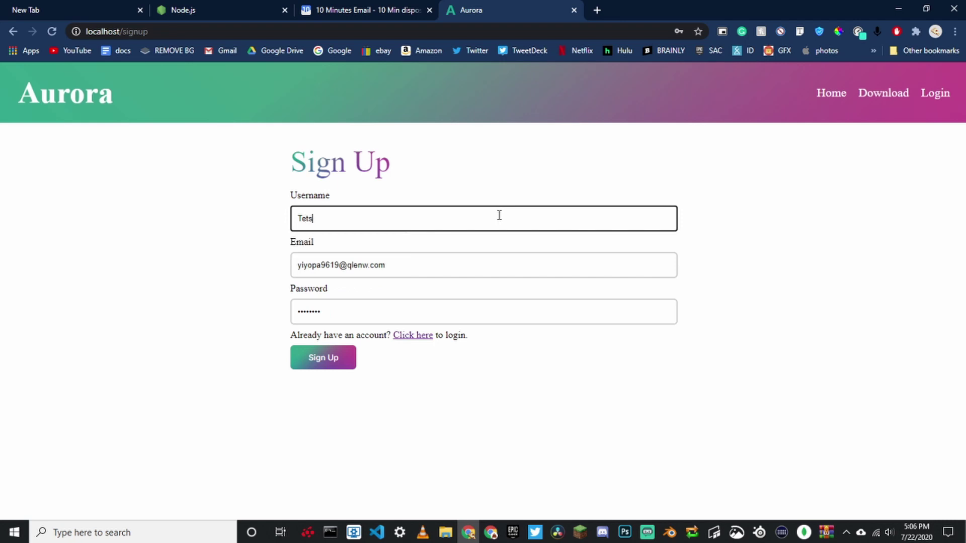
{"action": "key", "text": "BackSpace"}
{"action": "type", "text": "s"}
{"action": "left_click", "coordinate": [384, 248]}
{"action": "left_click", "coordinate": [313, 359]}
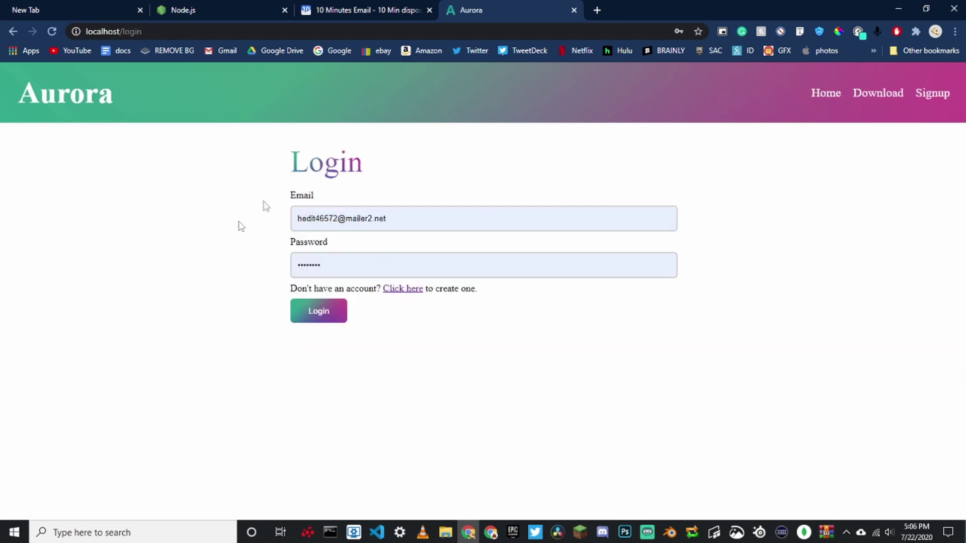
Log in with the new account's email and password to reach its Account page.
{"action": "left_click", "coordinate": [346, 224]}
{"action": "left_click_drag", "start_coordinate": [417, 220], "coordinate": [240, 213]}
{"action": "key", "text": "End"}
{"action": "key", "text": "ctrl+v"}
{"action": "key", "text": "Tab"}
{"action": "key", "text": "shift+Tab"}
{"action": "key", "text": "ctrl+v"}
{"action": "left_click", "coordinate": [415, 258]}
{"action": "key", "text": "ctrl+a"}
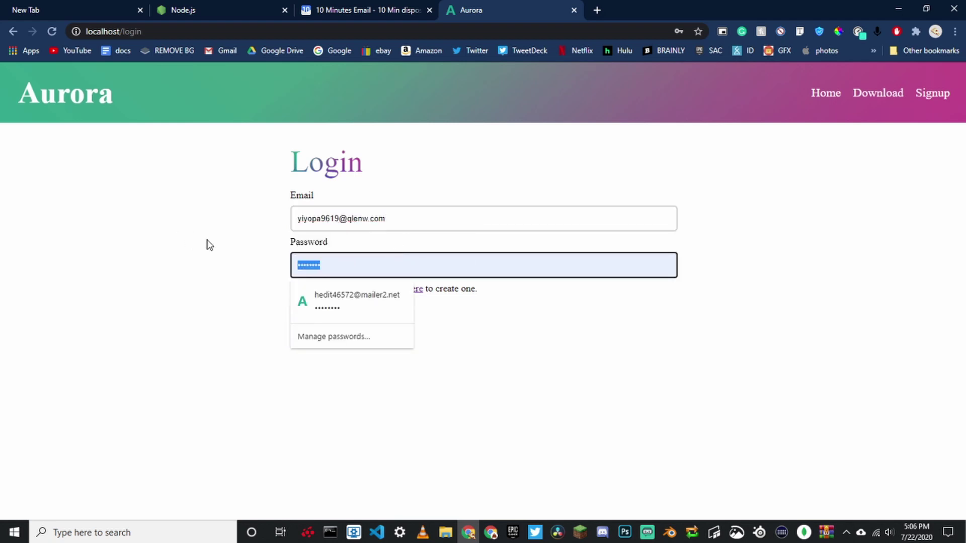
{"action": "type", "text": "a"}
{"action": "key", "text": "Return"}
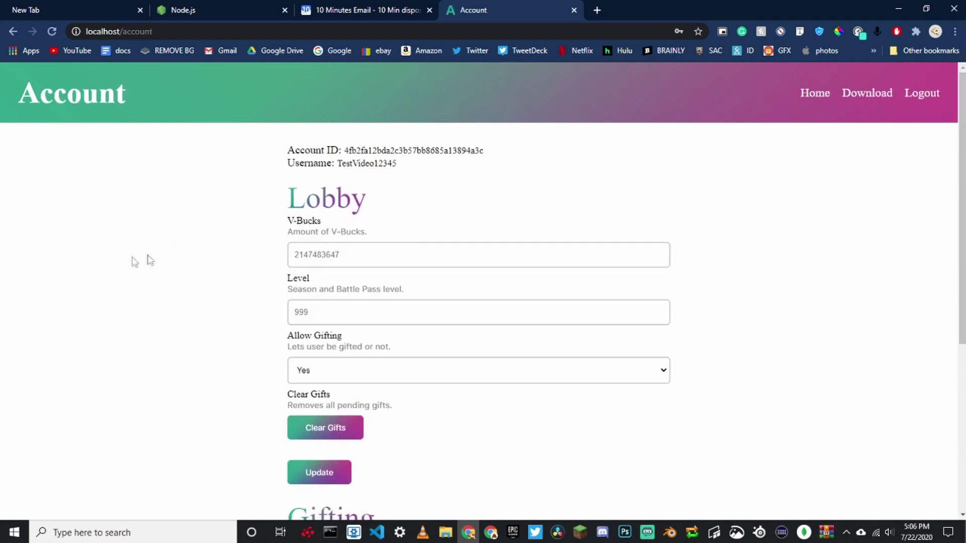
Check the server console for the account-created log line, then minimize it.
{"action": "left_click", "coordinate": [328, 536]}
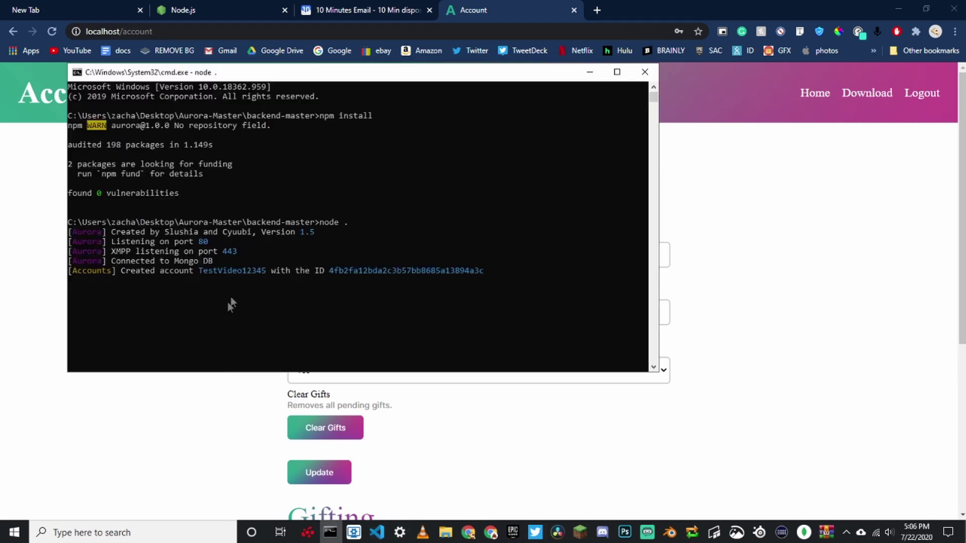
{"action": "left_click_drag", "start_coordinate": [157, 74], "coordinate": [275, 79]}
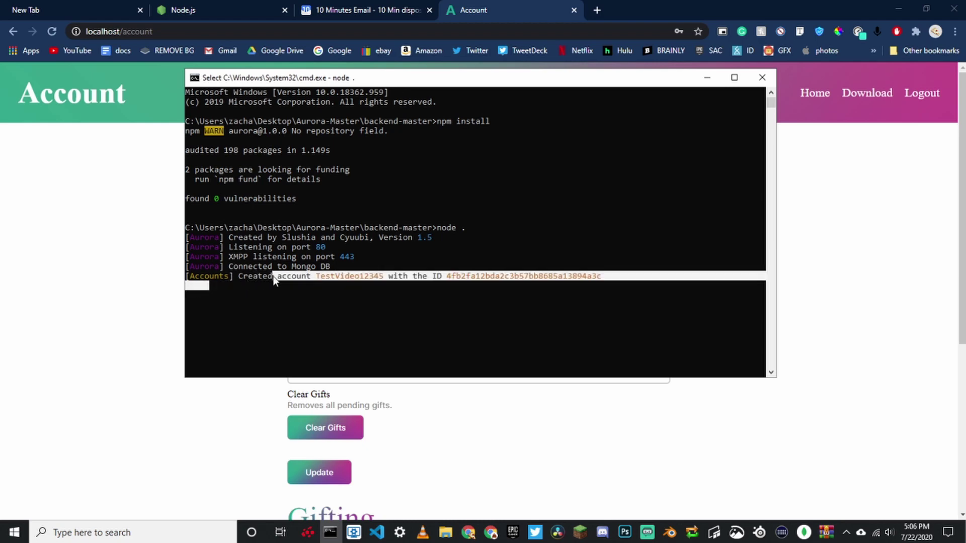
{"action": "left_click_drag", "start_coordinate": [316, 276], "coordinate": [635, 274]}
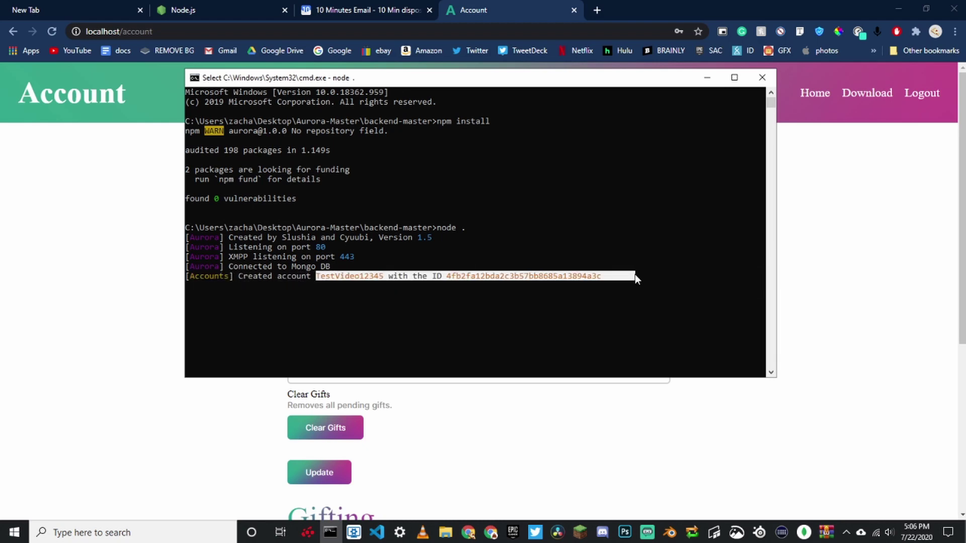
{"action": "left_click", "coordinate": [545, 276]}
{"action": "left_click_drag", "start_coordinate": [200, 252], "coordinate": [688, 287]}
{"action": "left_click", "coordinate": [686, 286]}
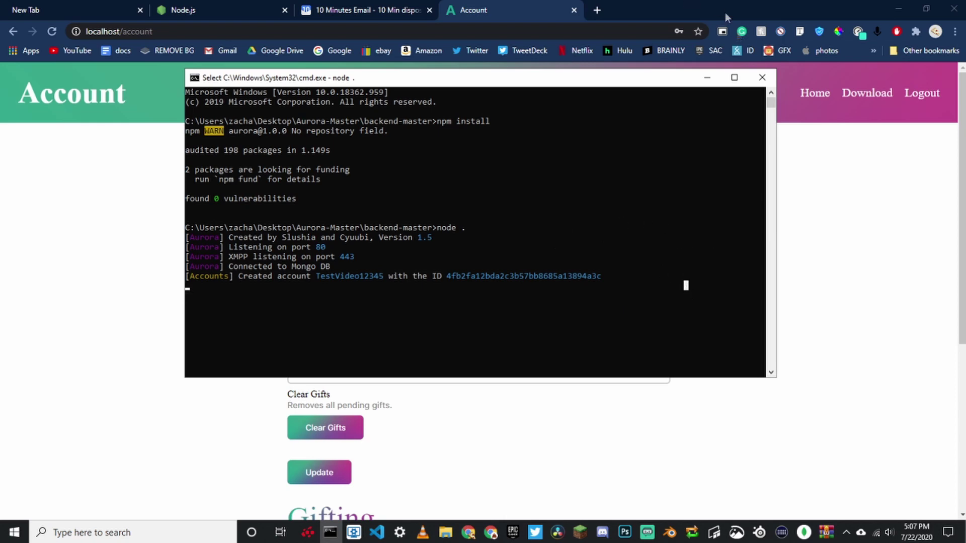
{"action": "left_click", "coordinate": [707, 78]}
{"action": "scroll", "coordinate": [392, 430], "scroll_direction": "down", "scroll_amount": 5}
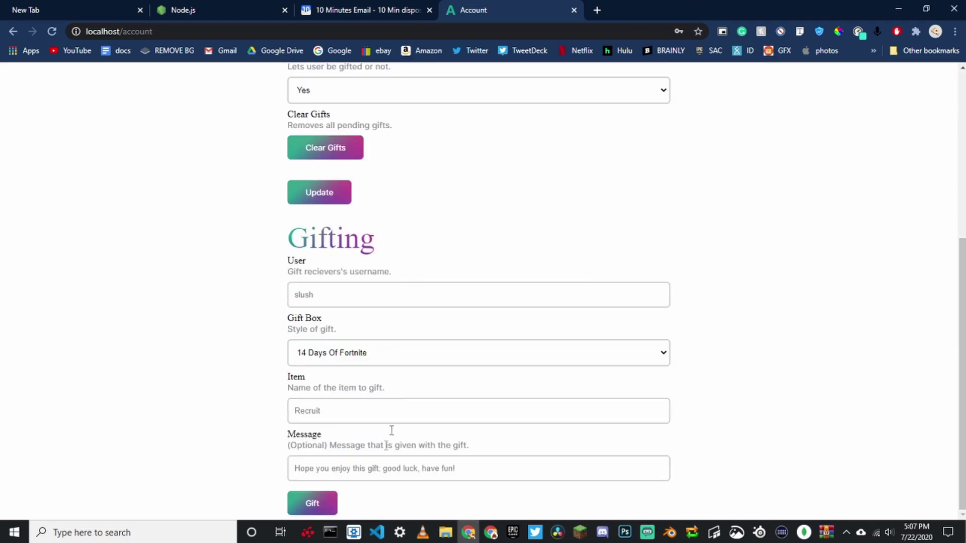
{"action": "scroll", "coordinate": [427, 391], "scroll_direction": "up", "scroll_amount": 5}
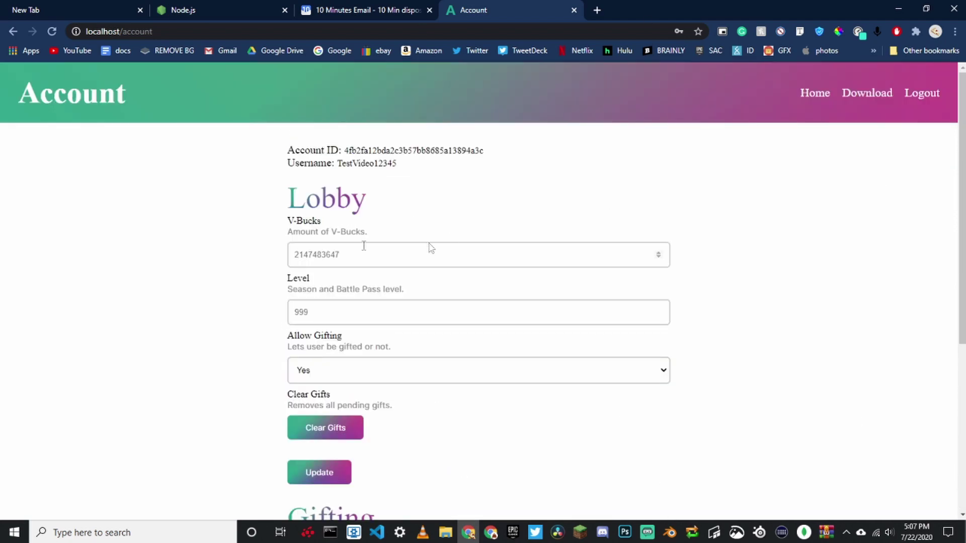
{"action": "left_click", "coordinate": [327, 254]}
{"action": "key", "text": "ctrl+a"}
{"action": "type", "text": "9999999"}
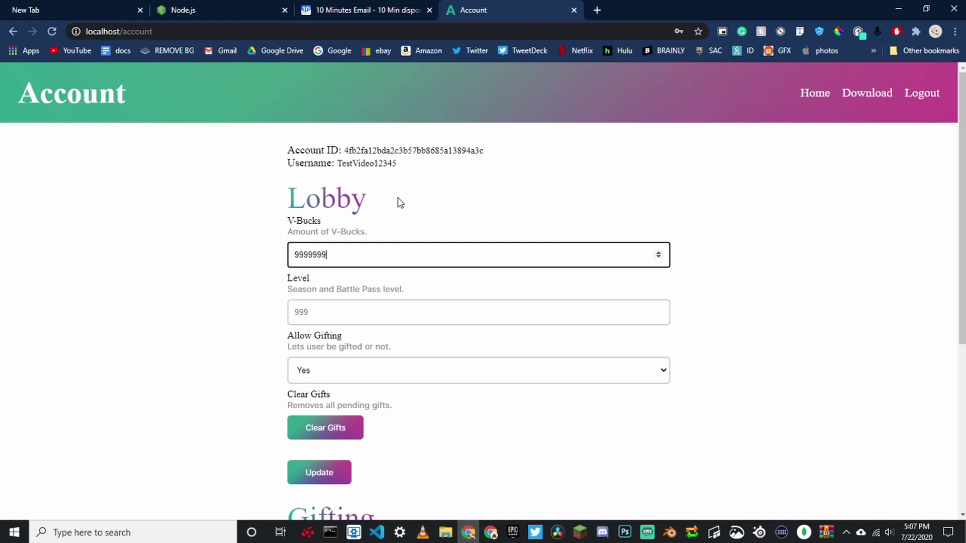
{"action": "type", "text": "999999"}
{"action": "left_click", "coordinate": [322, 305]}
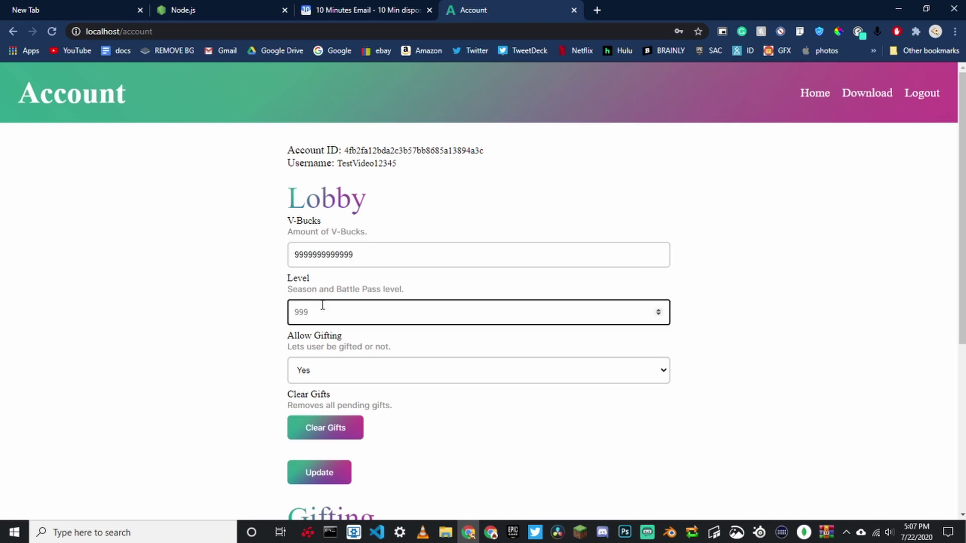
{"action": "type", "text": "420"}
{"action": "scroll", "coordinate": [242, 345], "scroll_direction": "down", "scroll_amount": 2}
{"action": "left_click", "coordinate": [320, 360]}
{"action": "scroll", "coordinate": [703, 440], "scroll_direction": "down", "scroll_amount": 3}
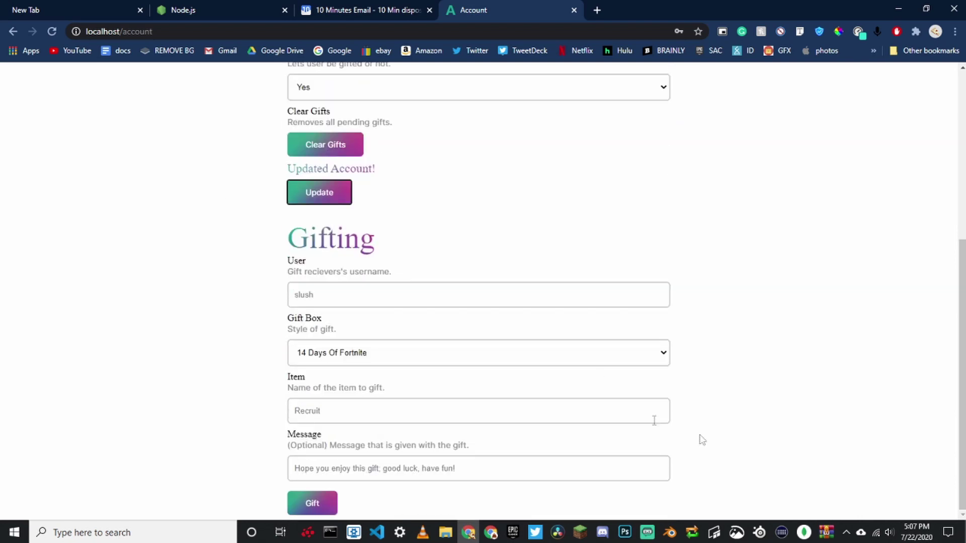
{"action": "left_click", "coordinate": [898, 8]}
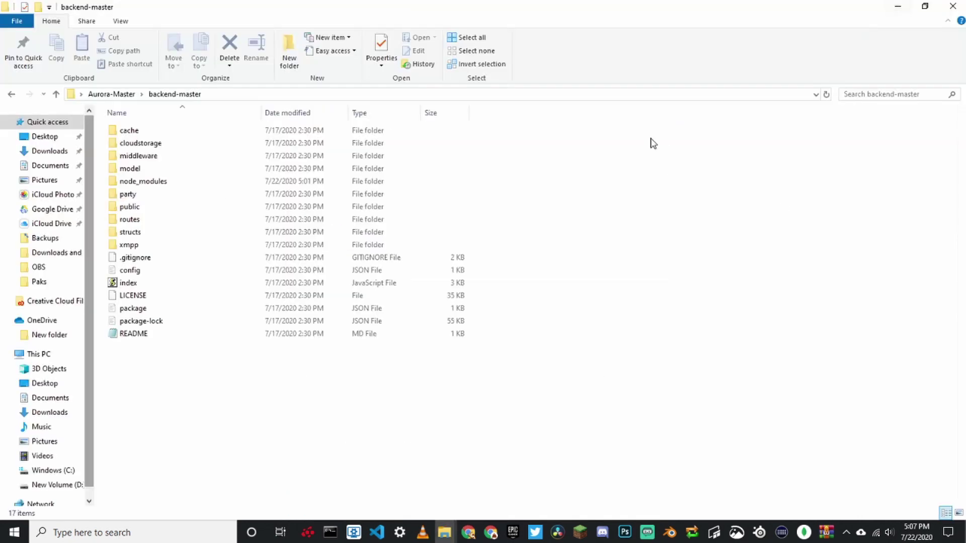
Run FortniteLauncher from the Aurora-Master folder and position its window.
{"action": "left_click", "coordinate": [122, 95]}
{"action": "left_click", "coordinate": [159, 171]}
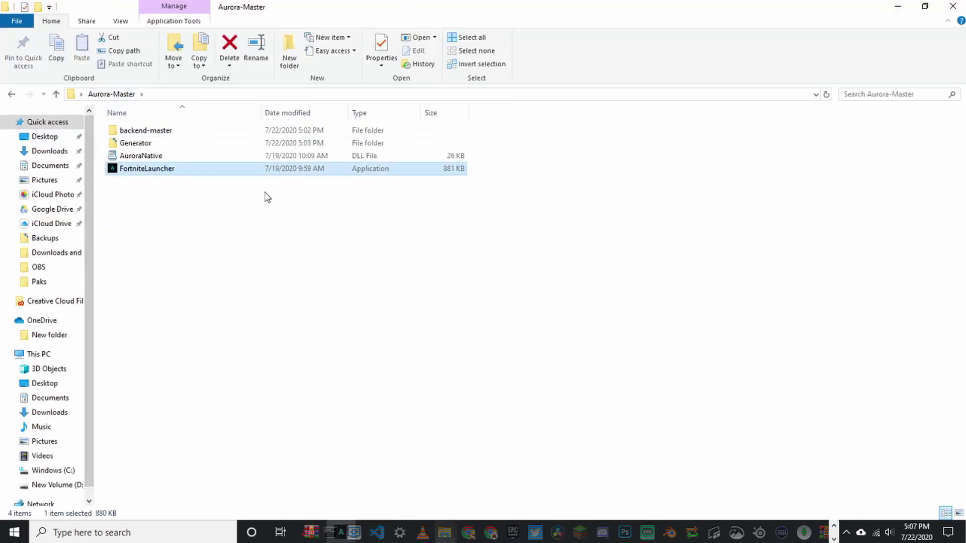
{"action": "left_click_drag", "start_coordinate": [246, 96], "coordinate": [359, 207]}
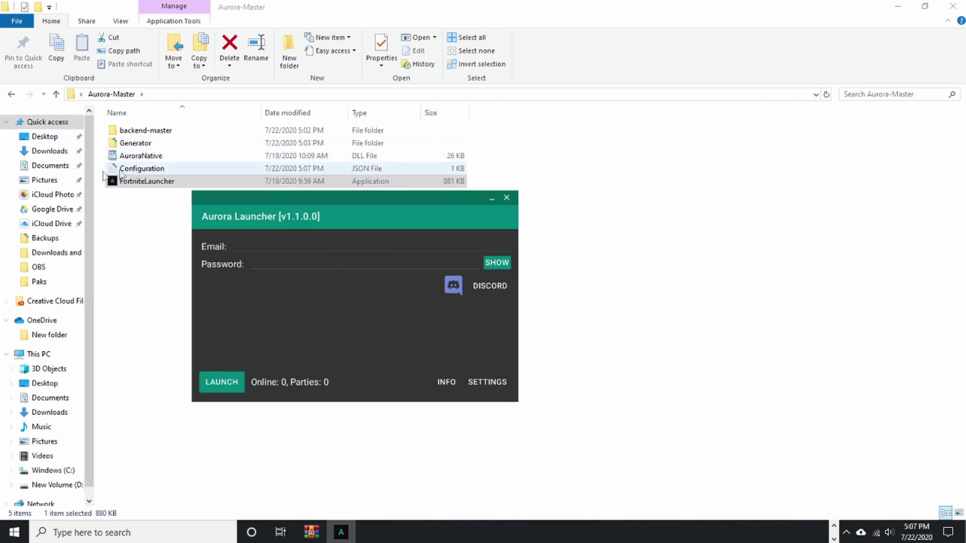
{"action": "left_click_drag", "start_coordinate": [219, 196], "coordinate": [183, 102]}
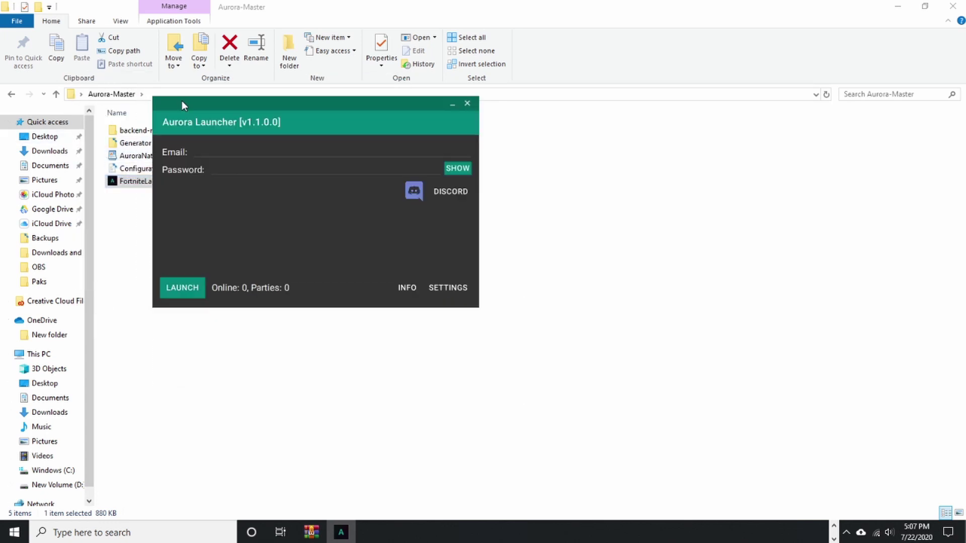
Sign in to Aurora Launcher with the account's email and password and launch the game.
{"action": "left_click", "coordinate": [216, 152]}
{"action": "key", "text": "ctrl+v"}
{"action": "left_click", "coordinate": [217, 170]}
{"action": "type", "text": "••••••••"}
{"action": "left_click", "coordinate": [189, 285]}
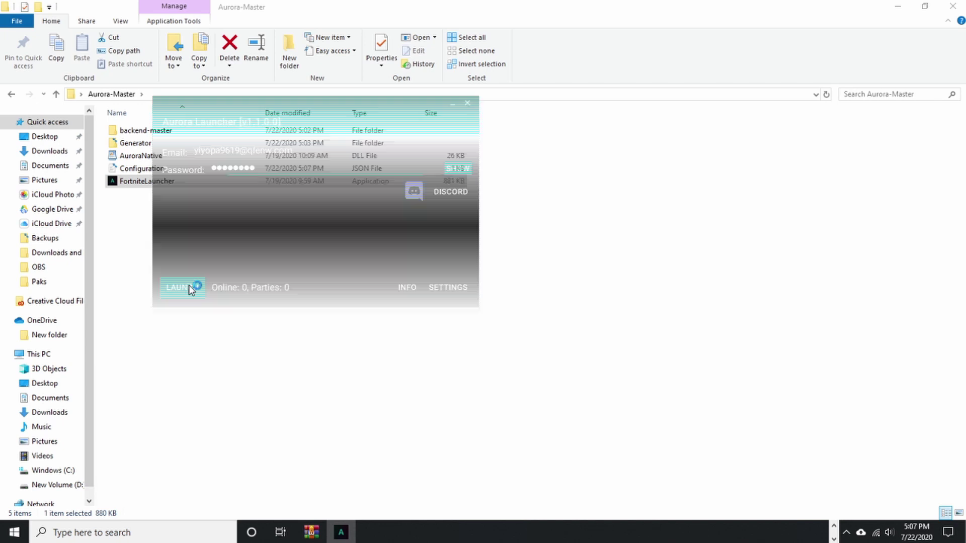